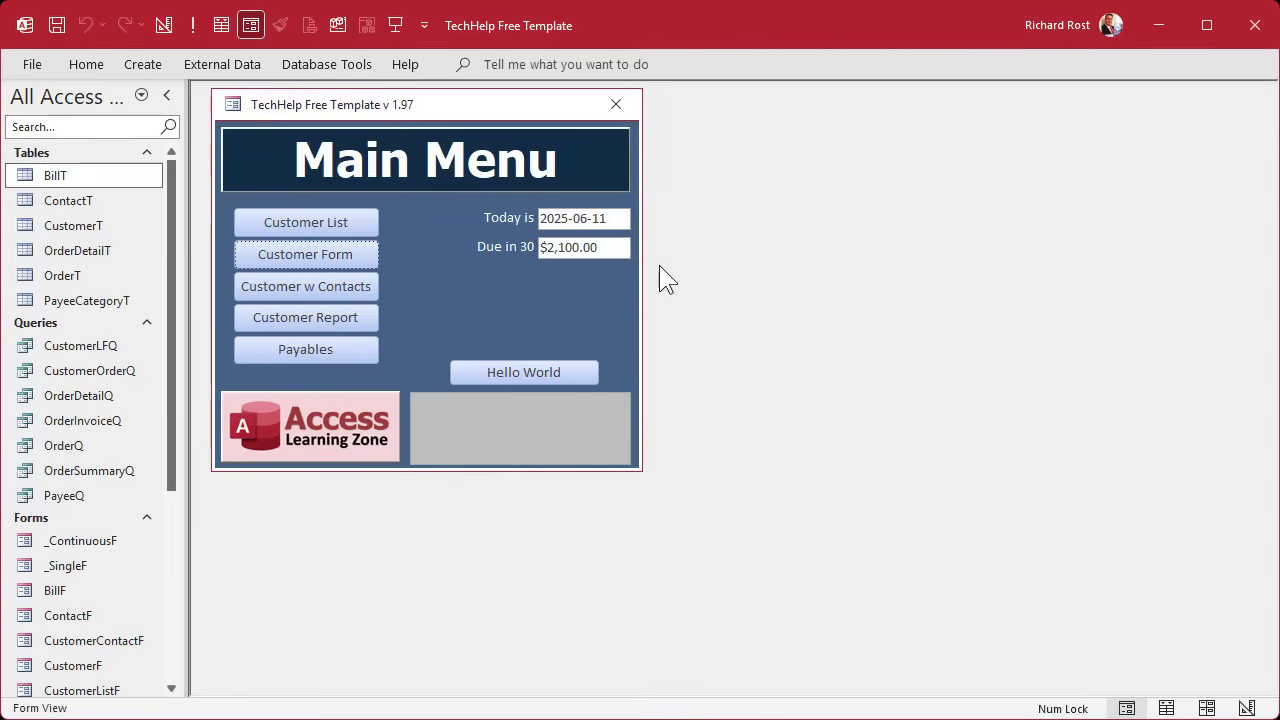
Open the BillF bills form from the Main Menu's Payables button.
left_click(292, 351)
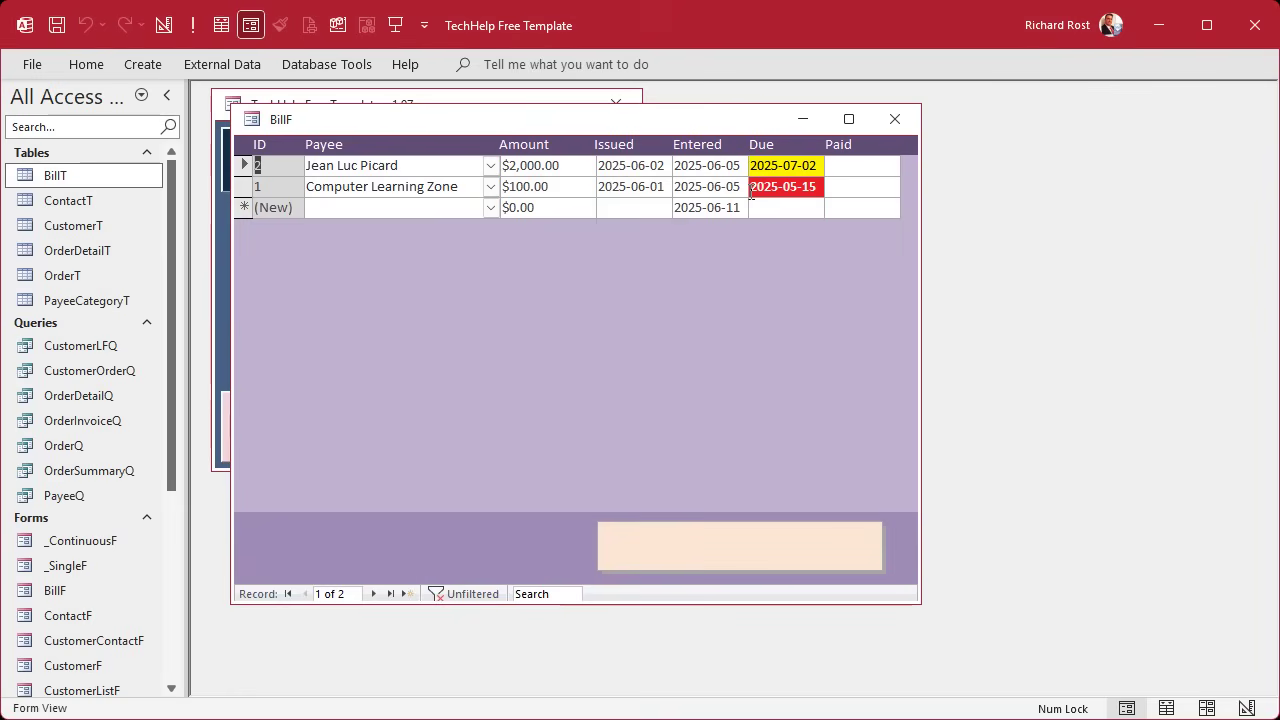
Add a new $500 bill issued today and due 2025-08-15.
left_click(798, 165)
left_click(800, 186)
left_click(491, 207)
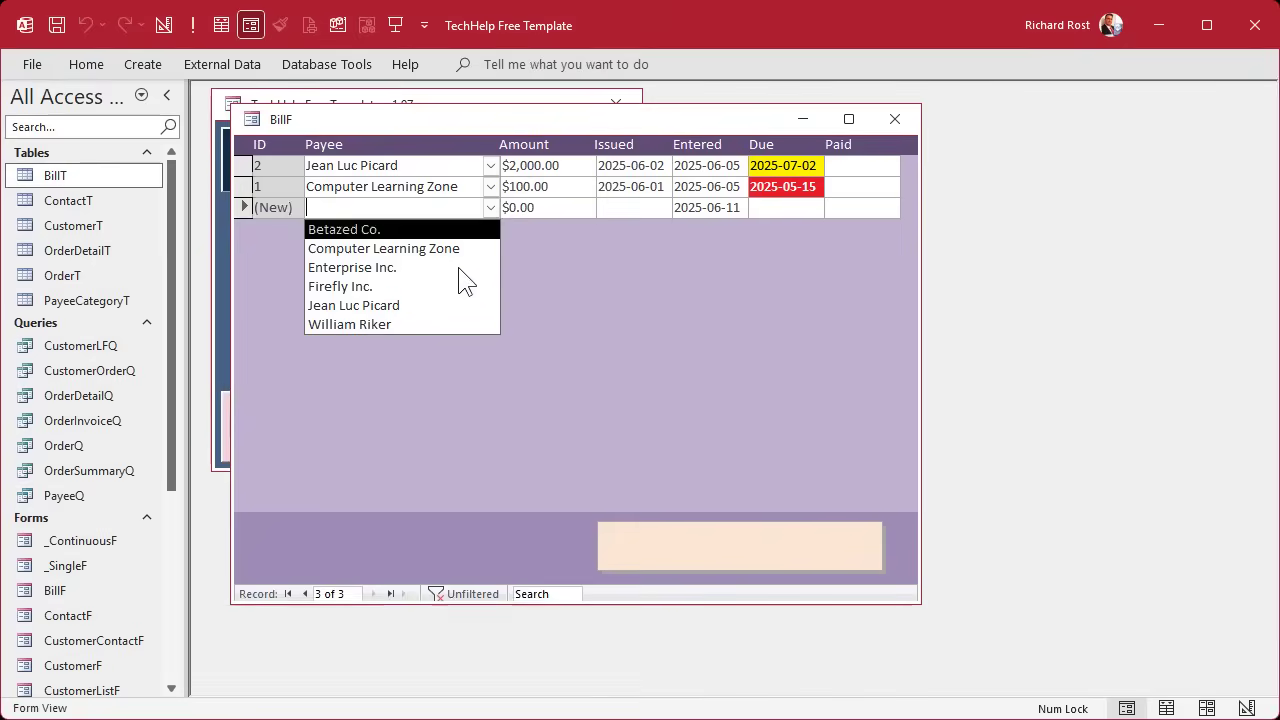
left_click(452, 304)
key("Tab")
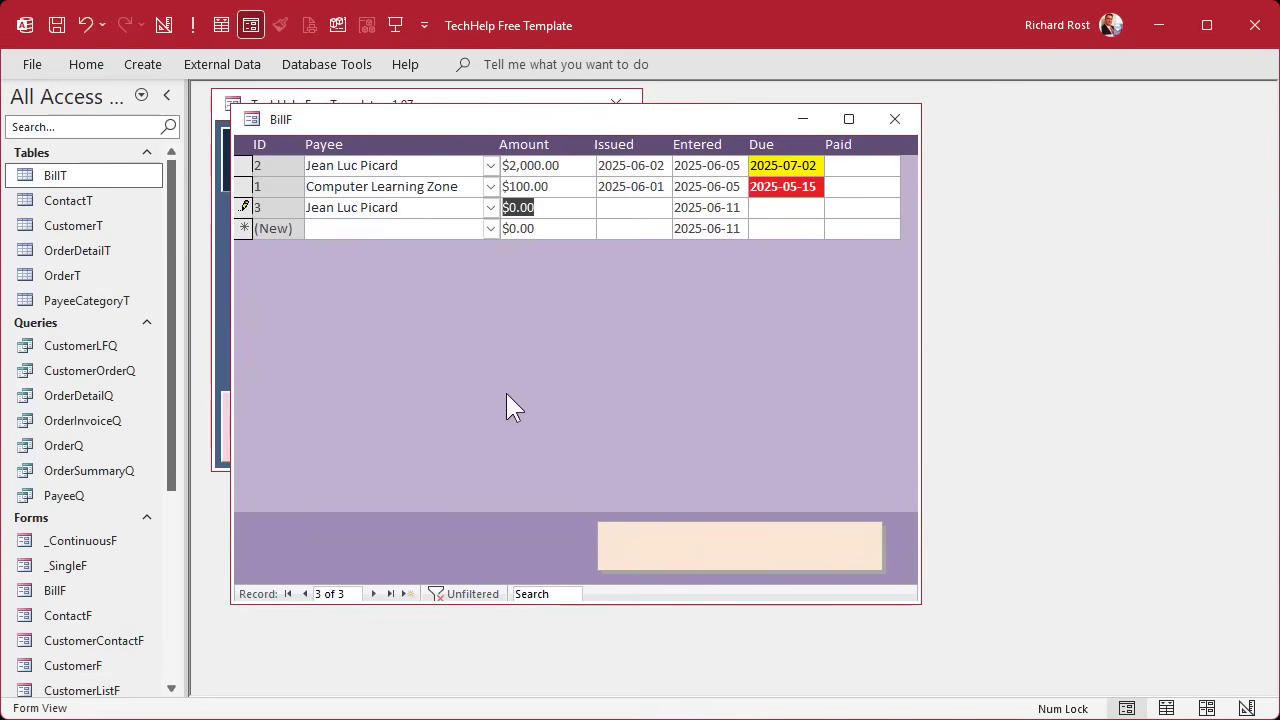
type("500")
key("Tab")
key("ctrl+semicolon")
key("Tab")
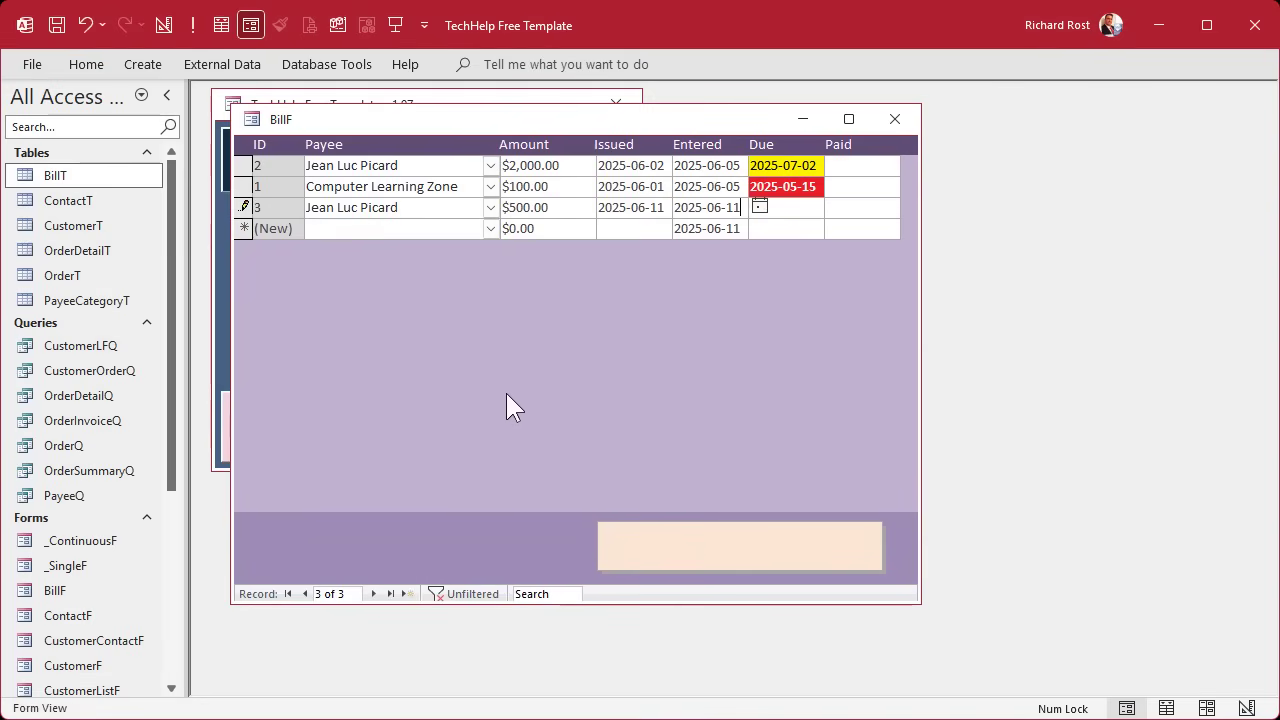
key("Tab")
type("8/15")
key("Tab")
key("Tab")
key("Tab")
Add a $250 Firefly Inc. bill due 2025-06-17 and close the bills form.
left_click(488, 230)
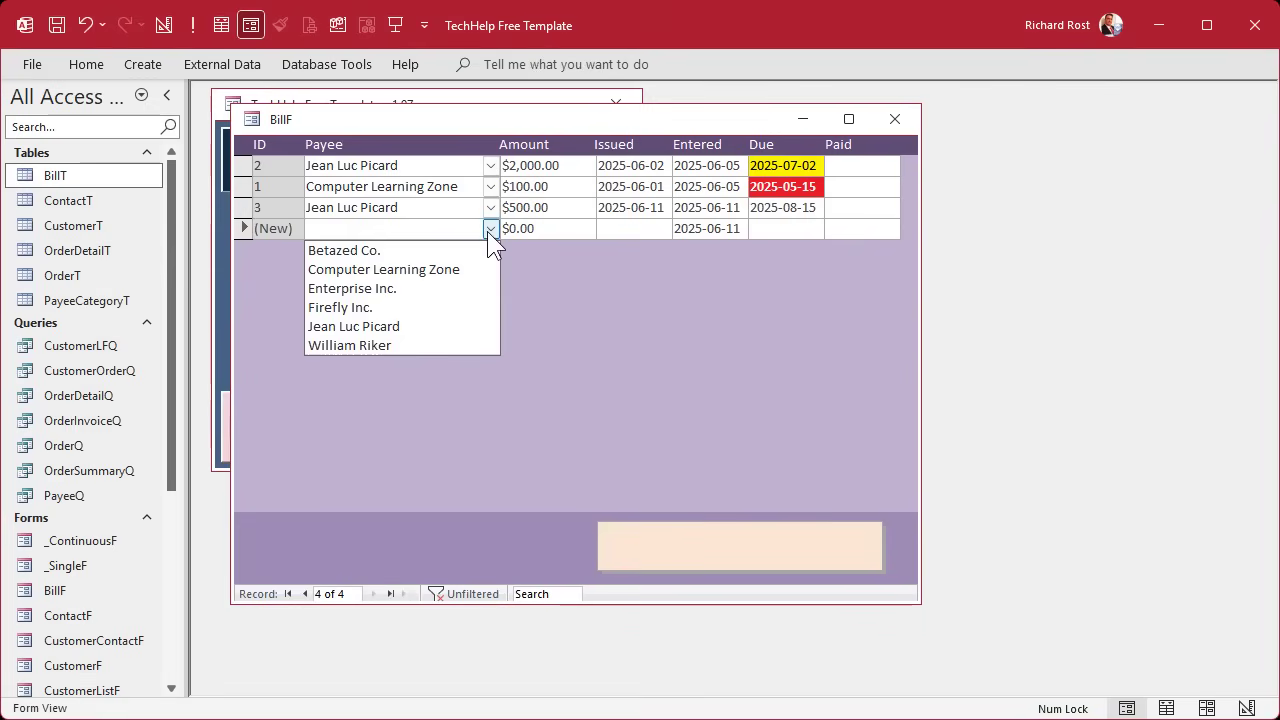
left_click(405, 306)
key("Tab")
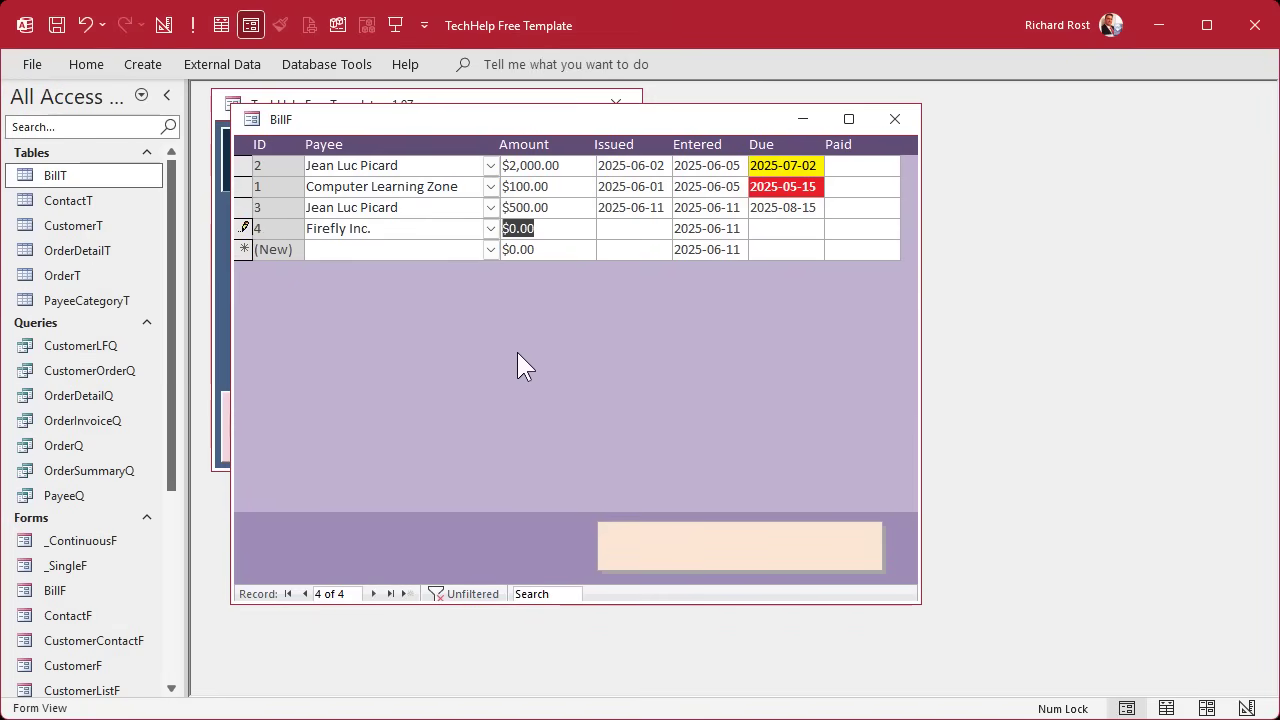
type("250")
key("Tab")
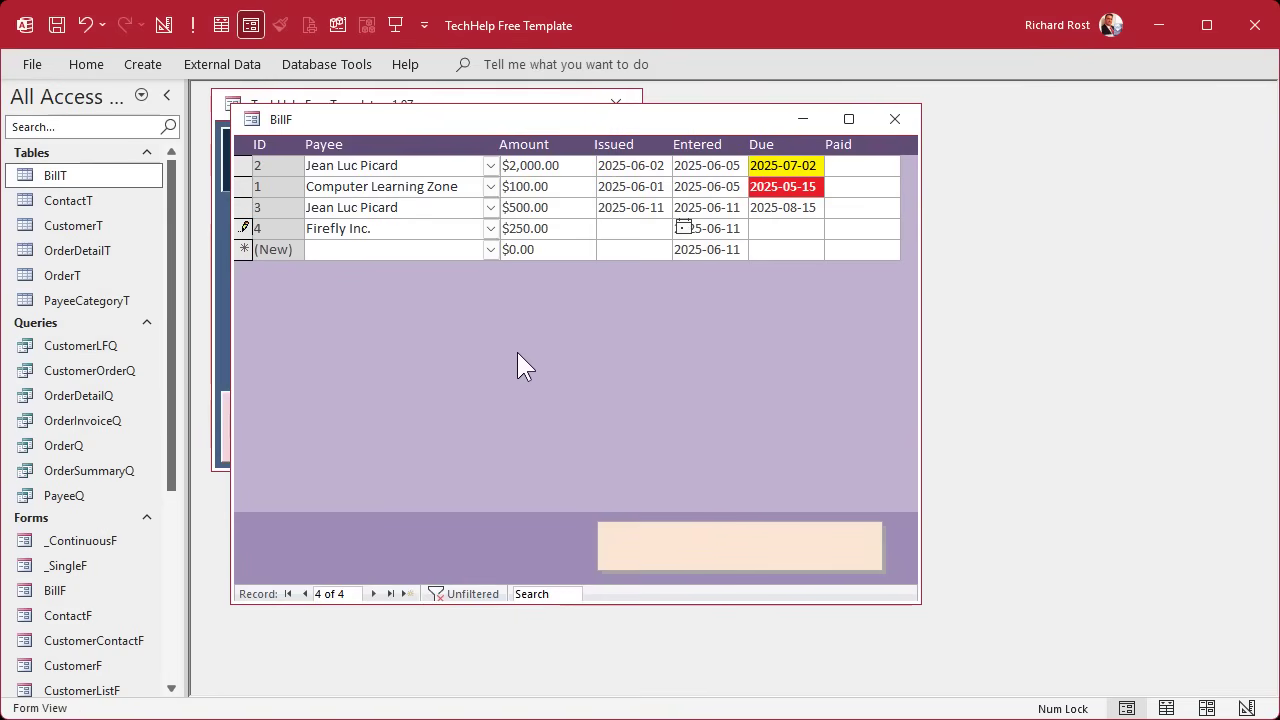
key("ctrl+semicolon")
key("Tab")
key("Tab")
key("ctrl+semicolon")
key("BackSpace")
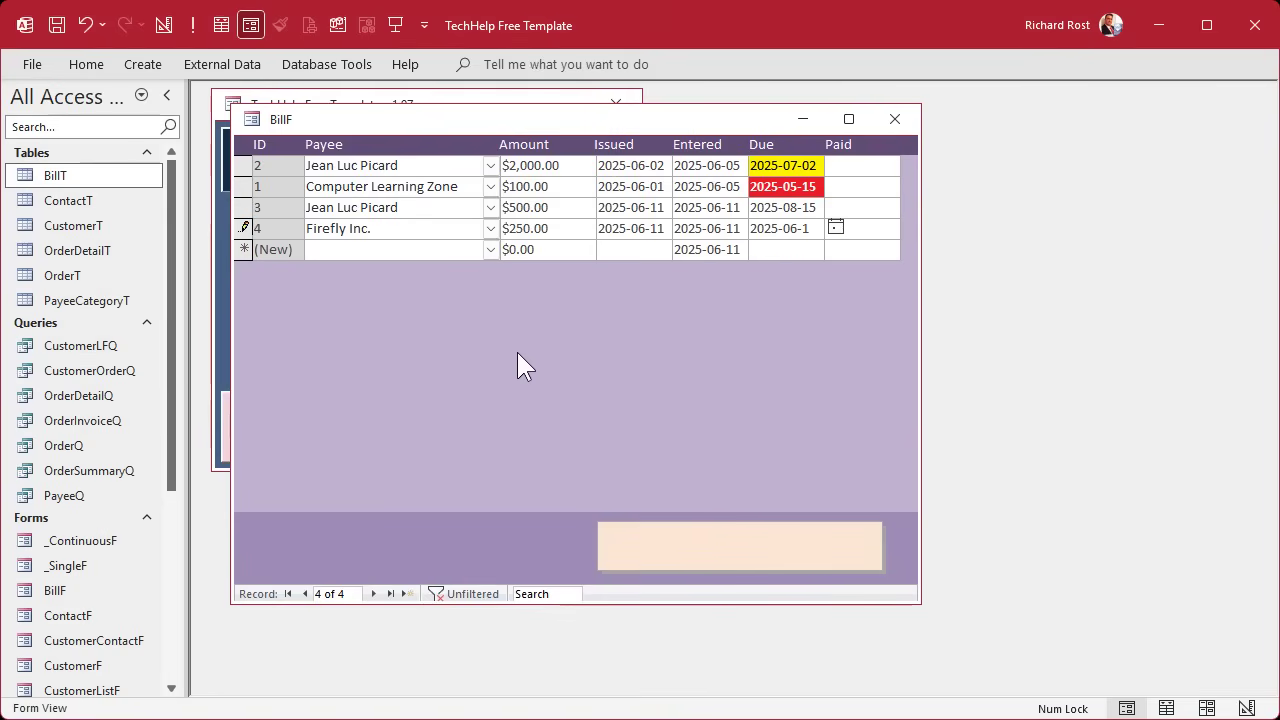
type("7")
key("Tab")
key("Tab")
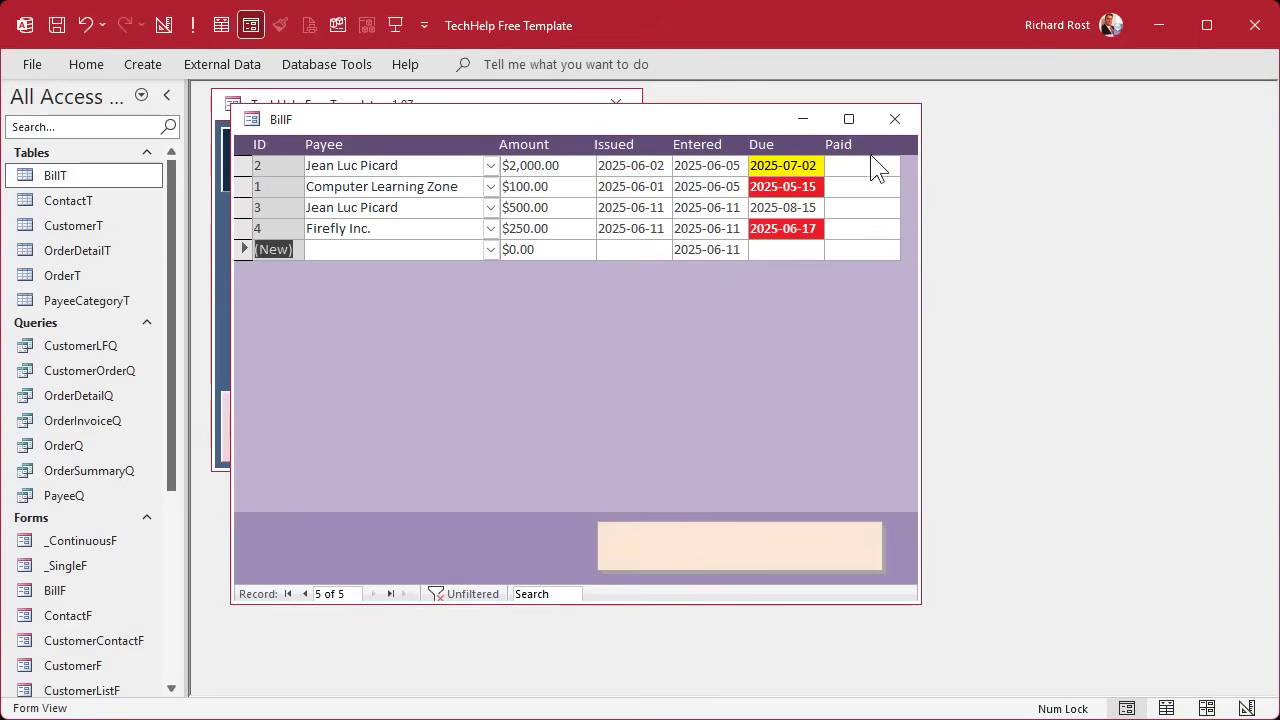
left_click(895, 119)
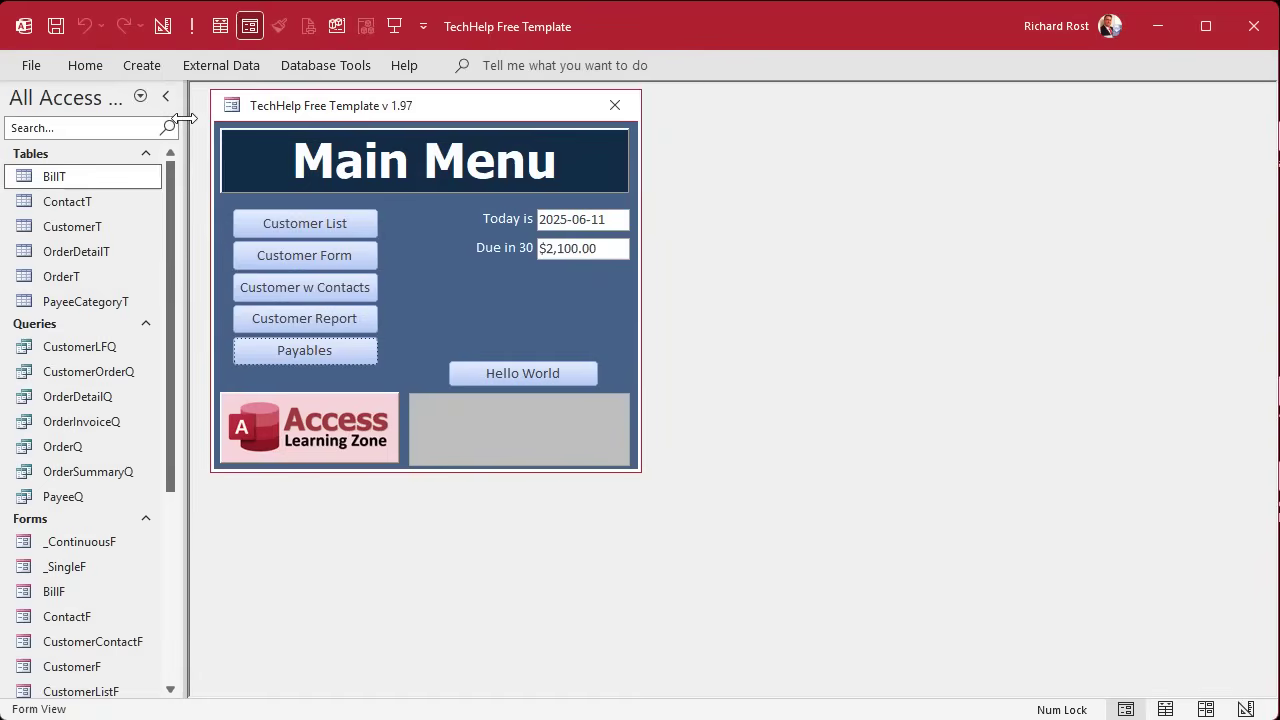
Start a blank query design on the BillT table and enlarge its field list.
left_click(156, 61)
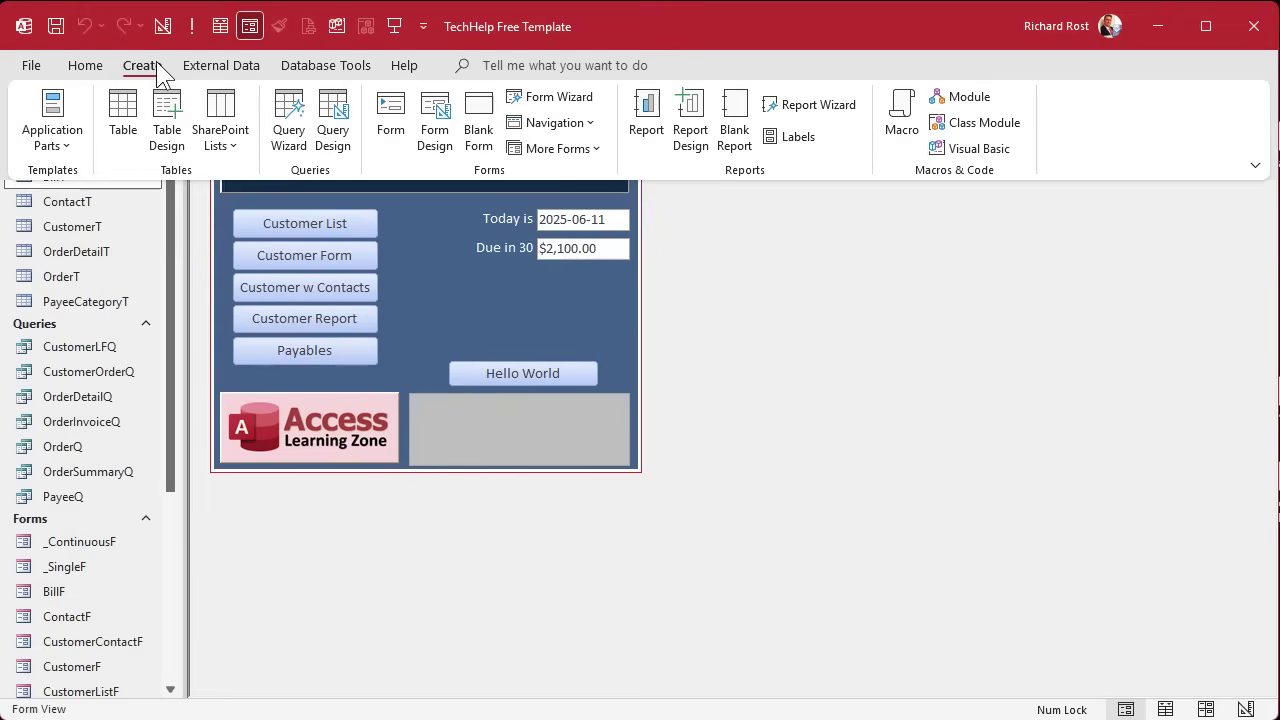
left_click(330, 127)
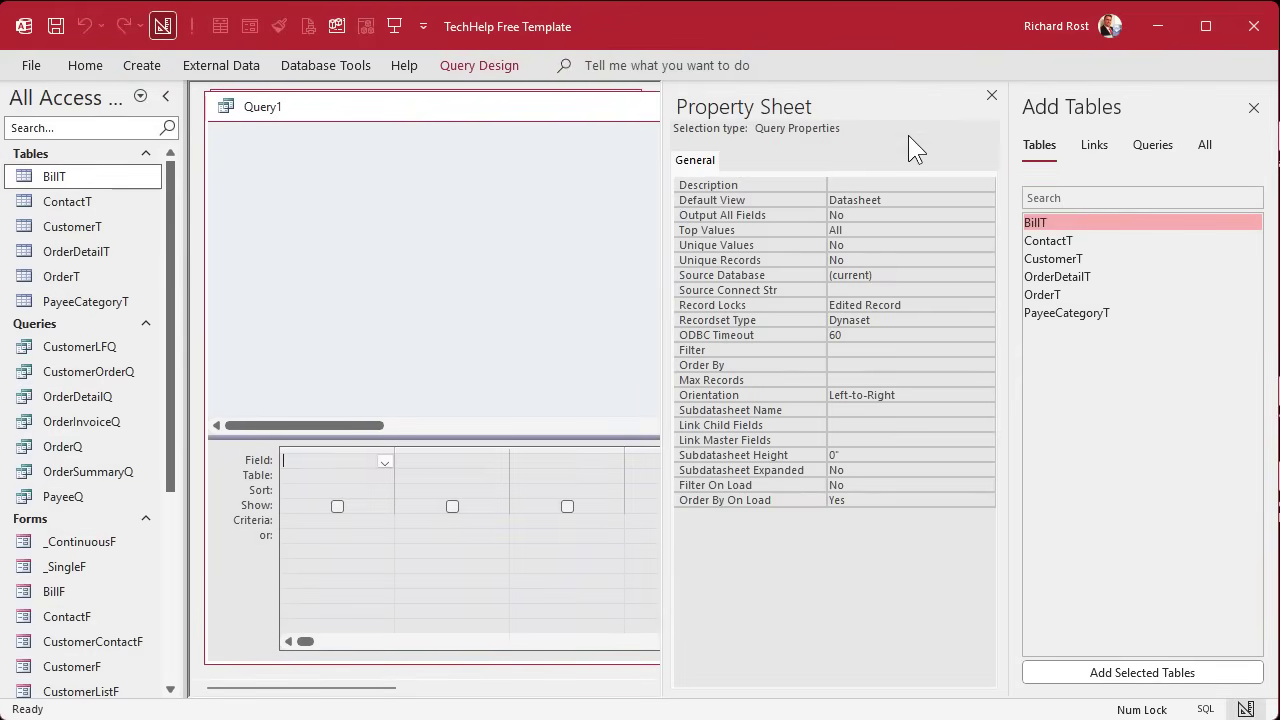
left_click(993, 96)
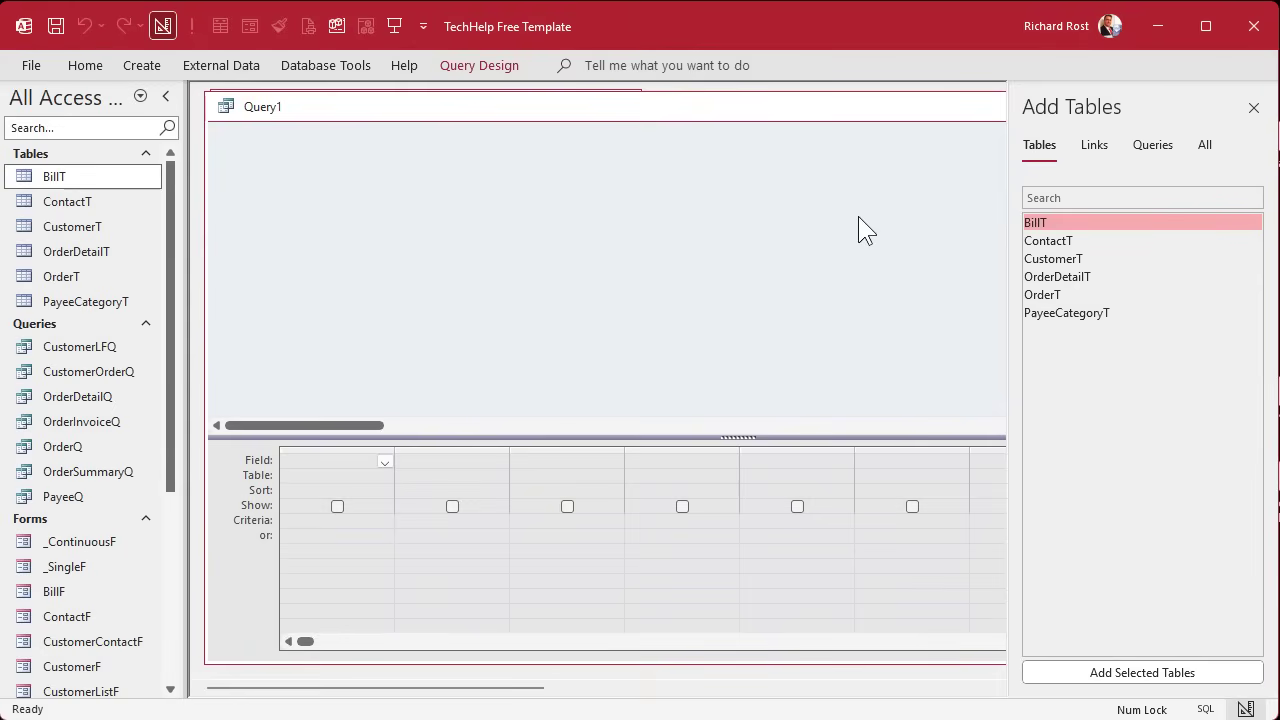
double_click(1037, 221)
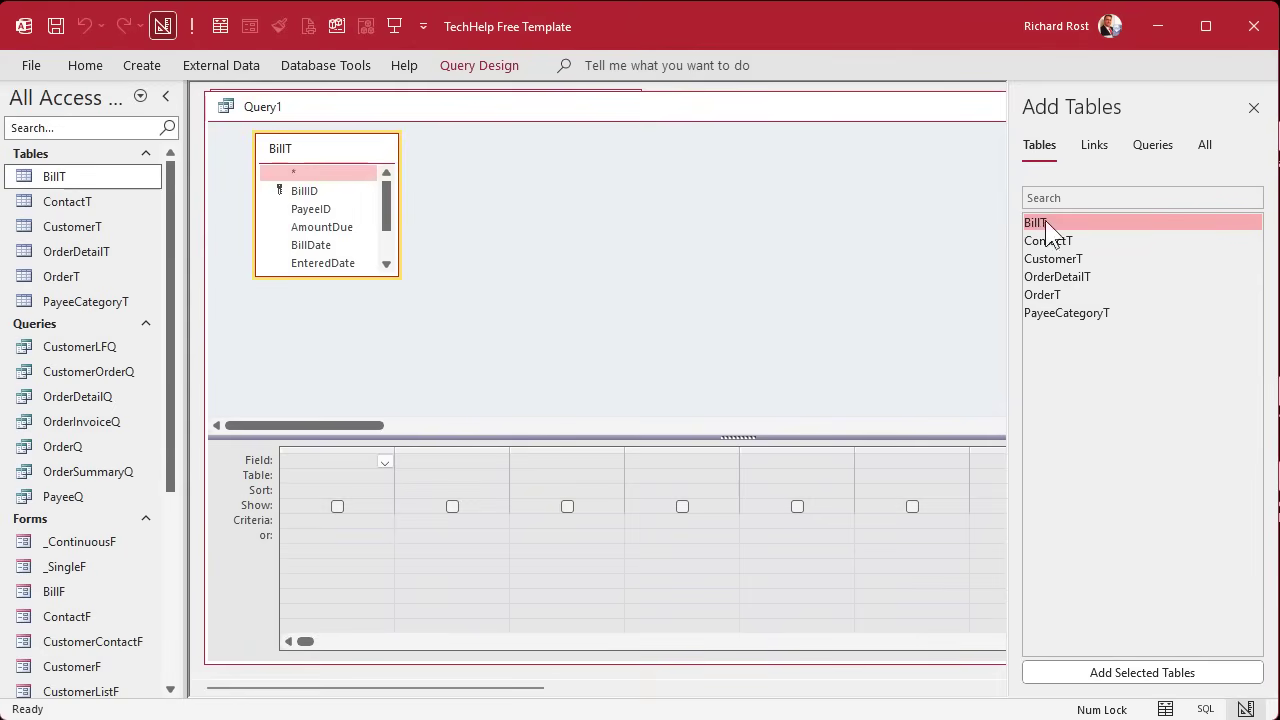
left_click(1254, 107)
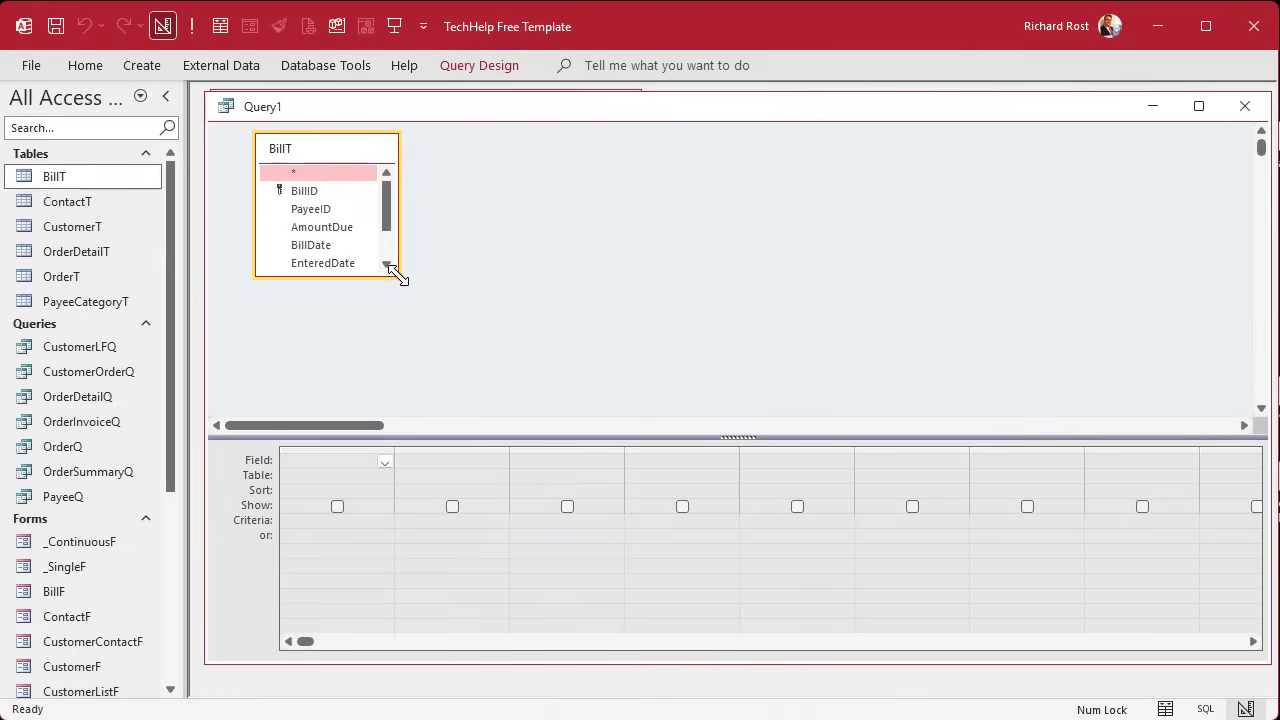
left_click_drag(399, 277, 486, 386)
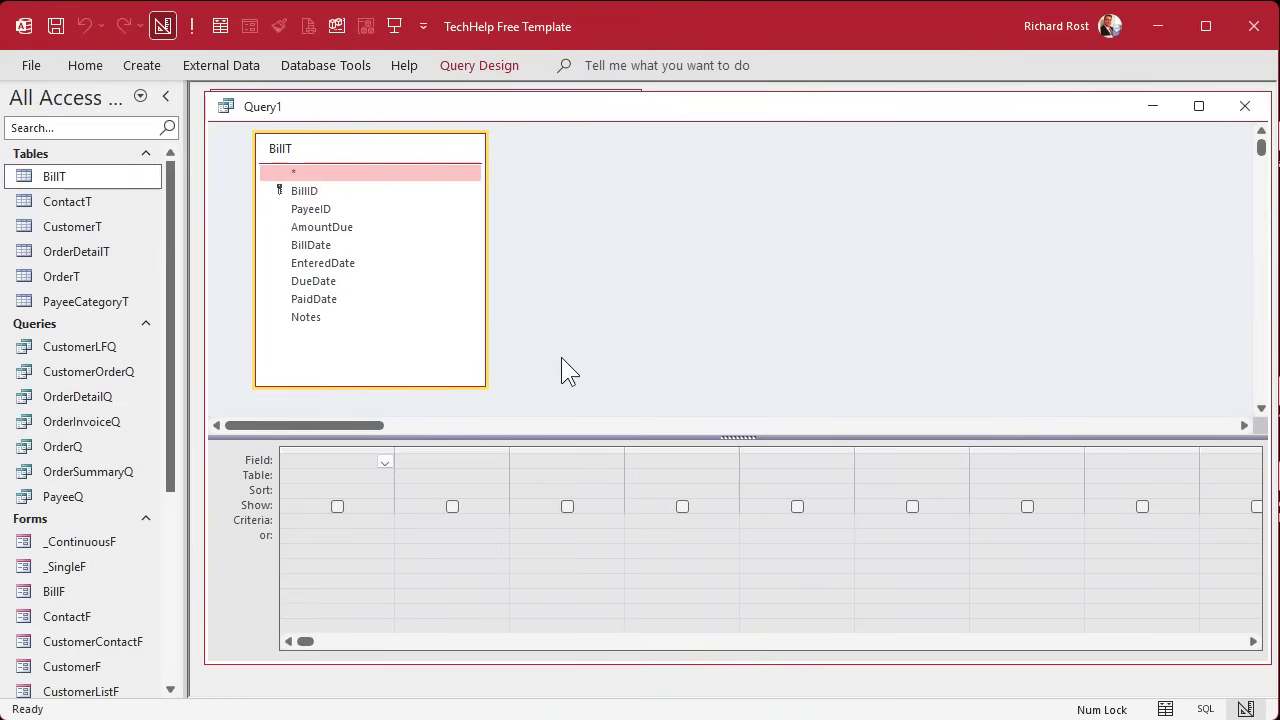
Add PayeeID and PaidDate with an Is Null criterion on PaidDate, and widen the third column.
double_click(367, 210)
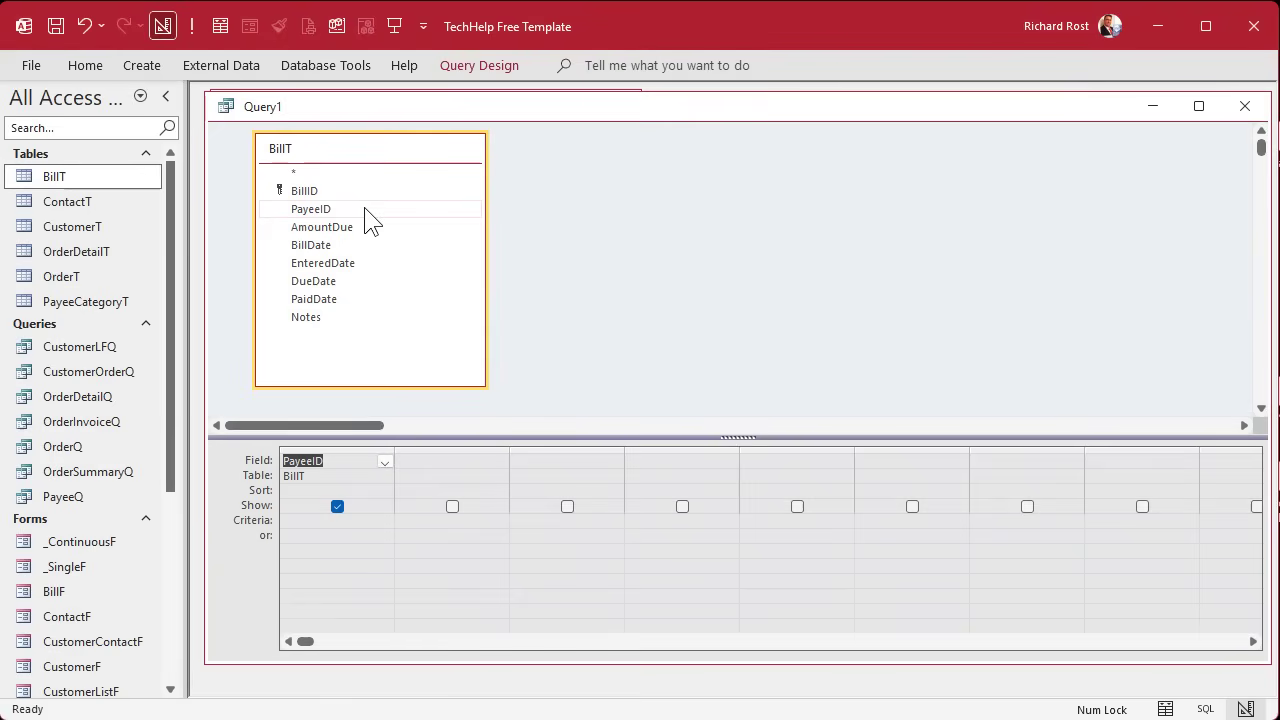
double_click(326, 306)
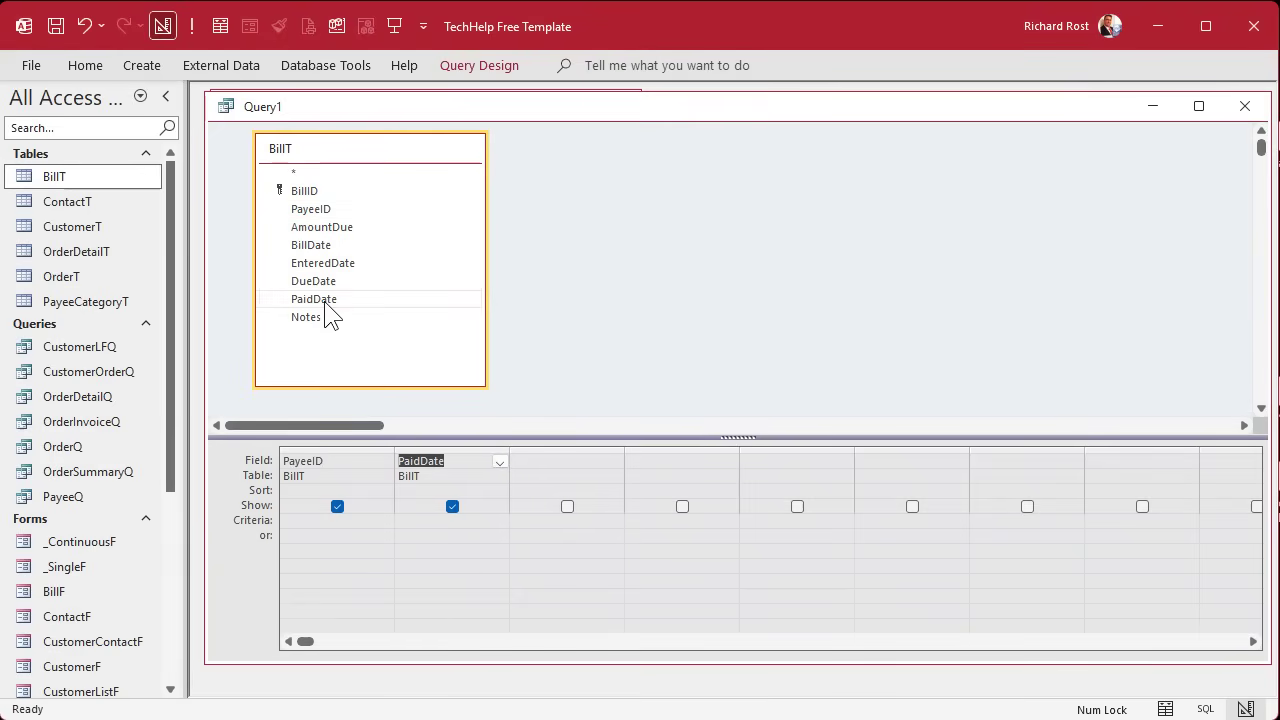
left_click(414, 526)
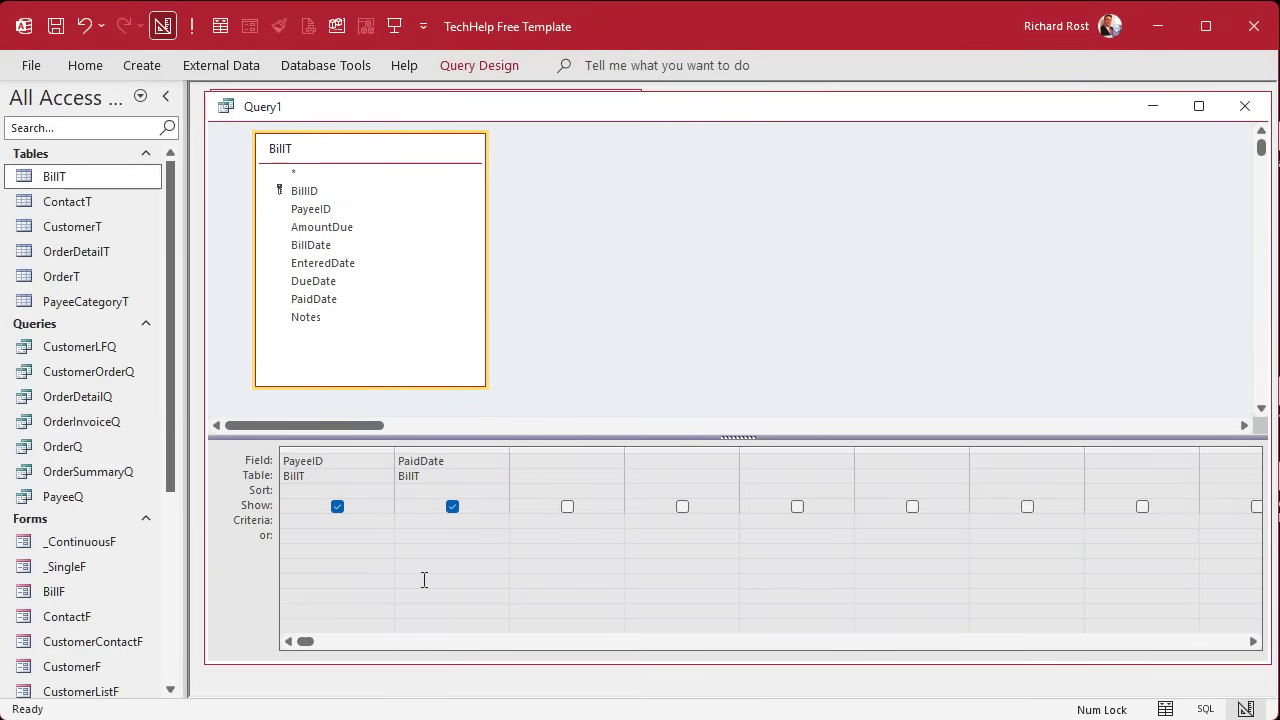
type("is m")
key("BackSpace")
type("null")
key("Return")
left_click(543, 463)
left_click_drag(622, 450, 752, 450)
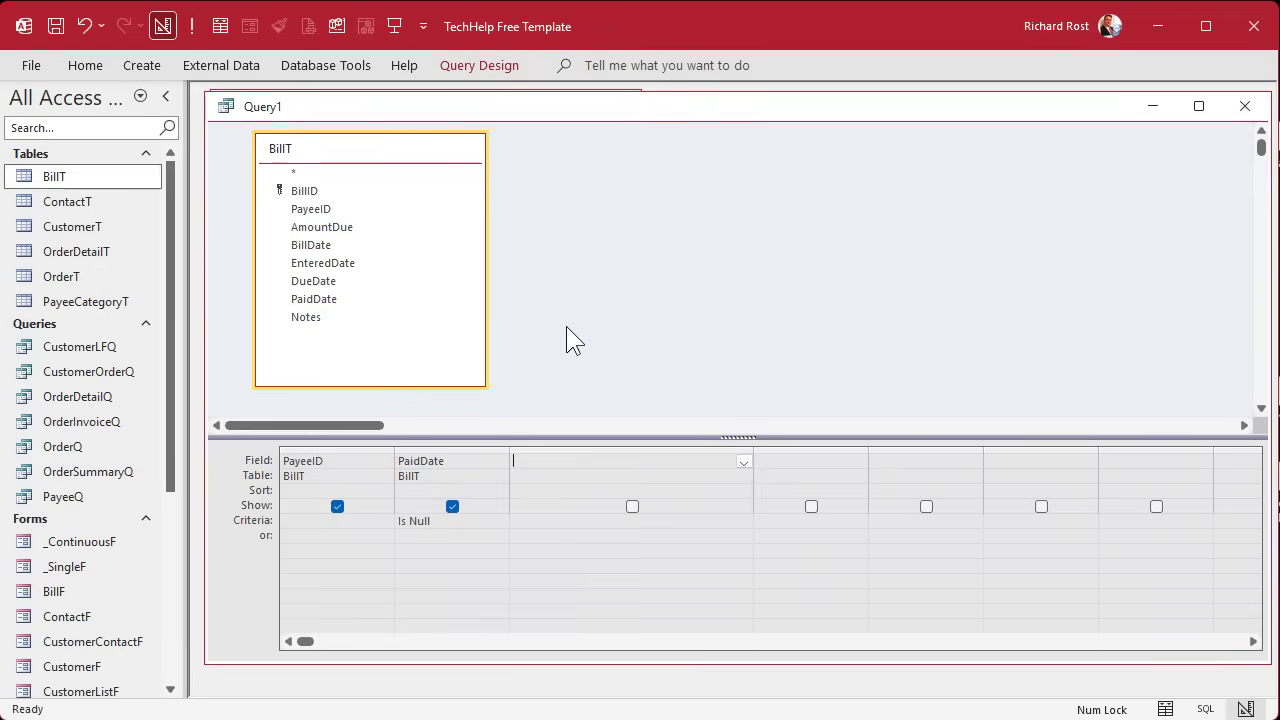
Enter PastDue: IIF(DueDate<Date(),AmountDue,0) as the third column using the Zoom box.
key("shift+F2")
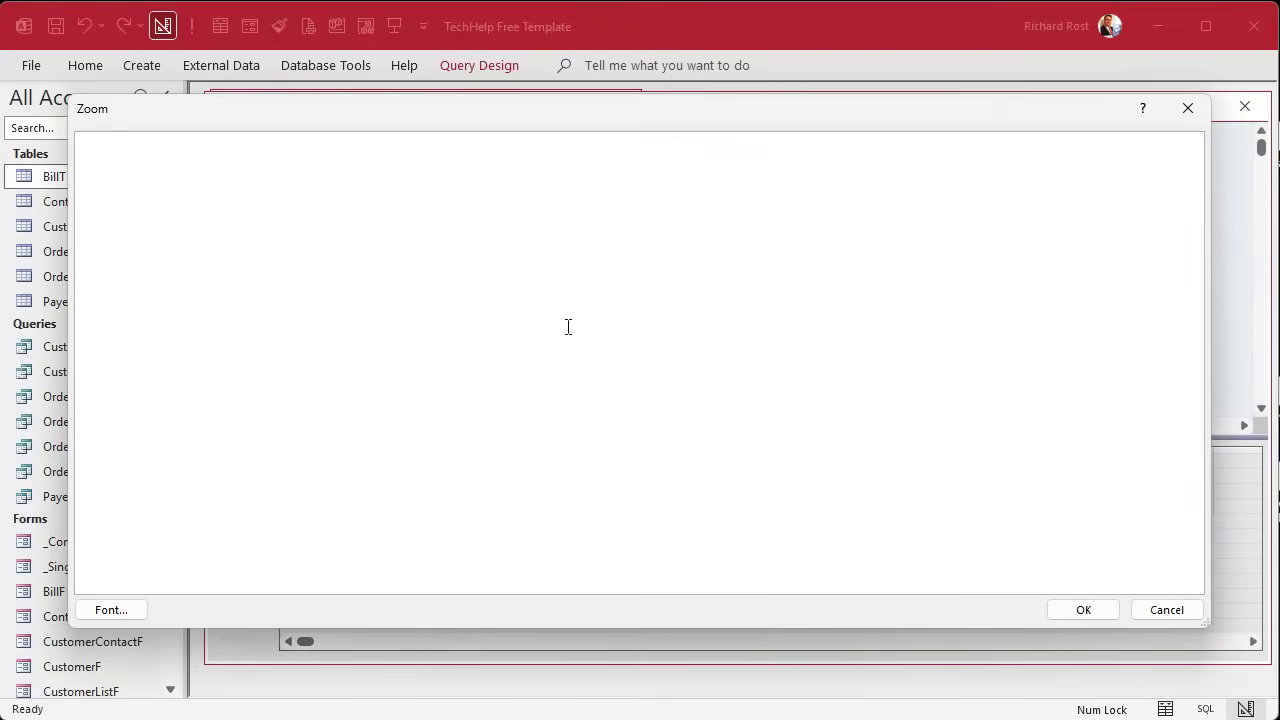
type("PastDue:")
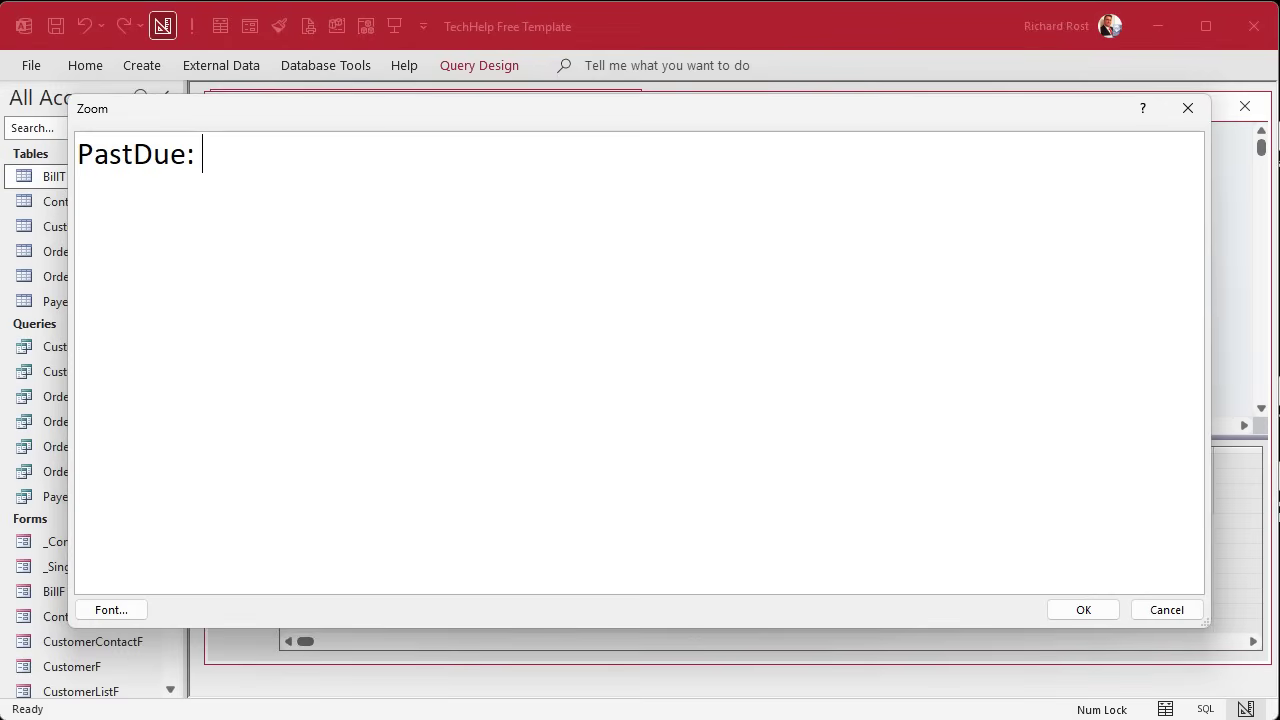
type("IIF(Due")
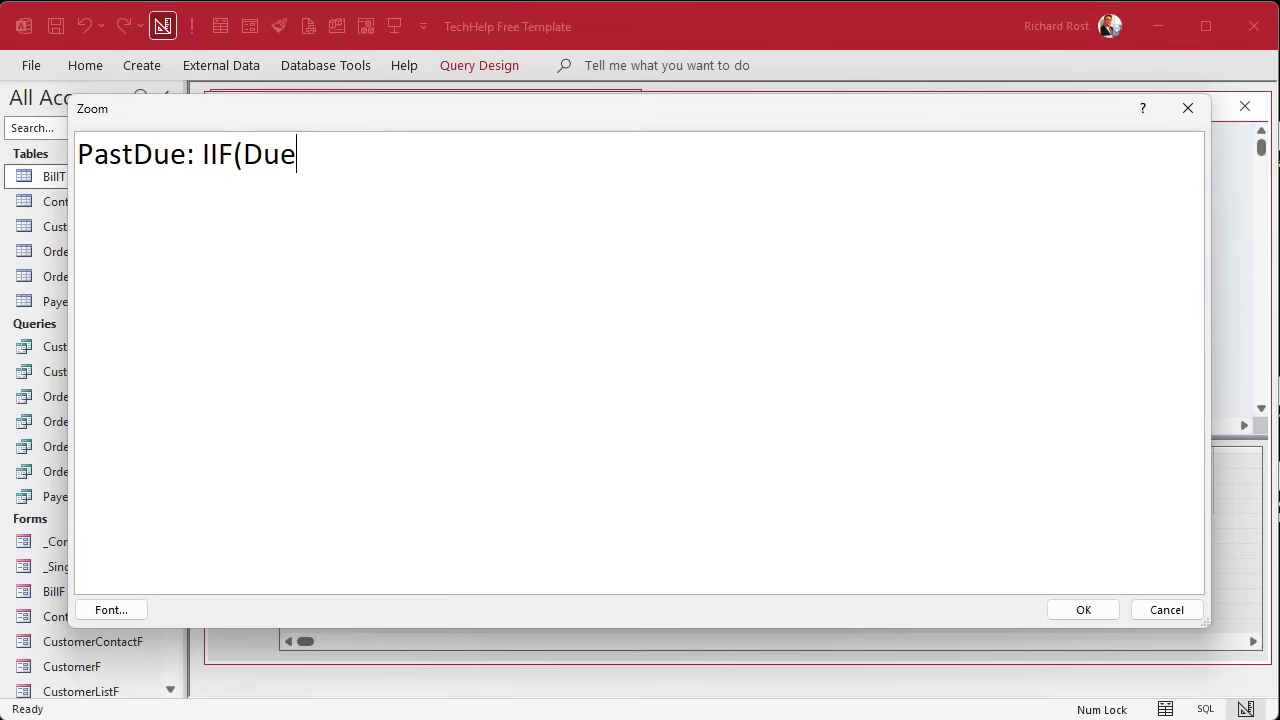
type("Date<")
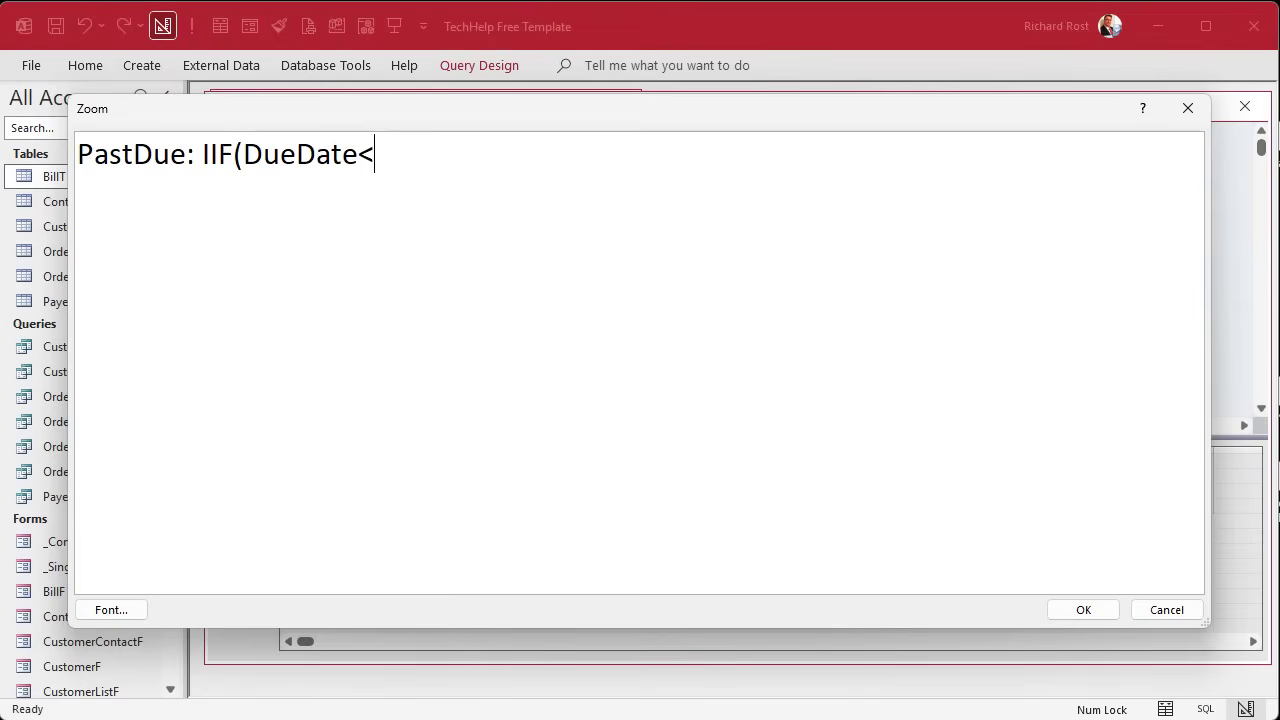
type("Date()")
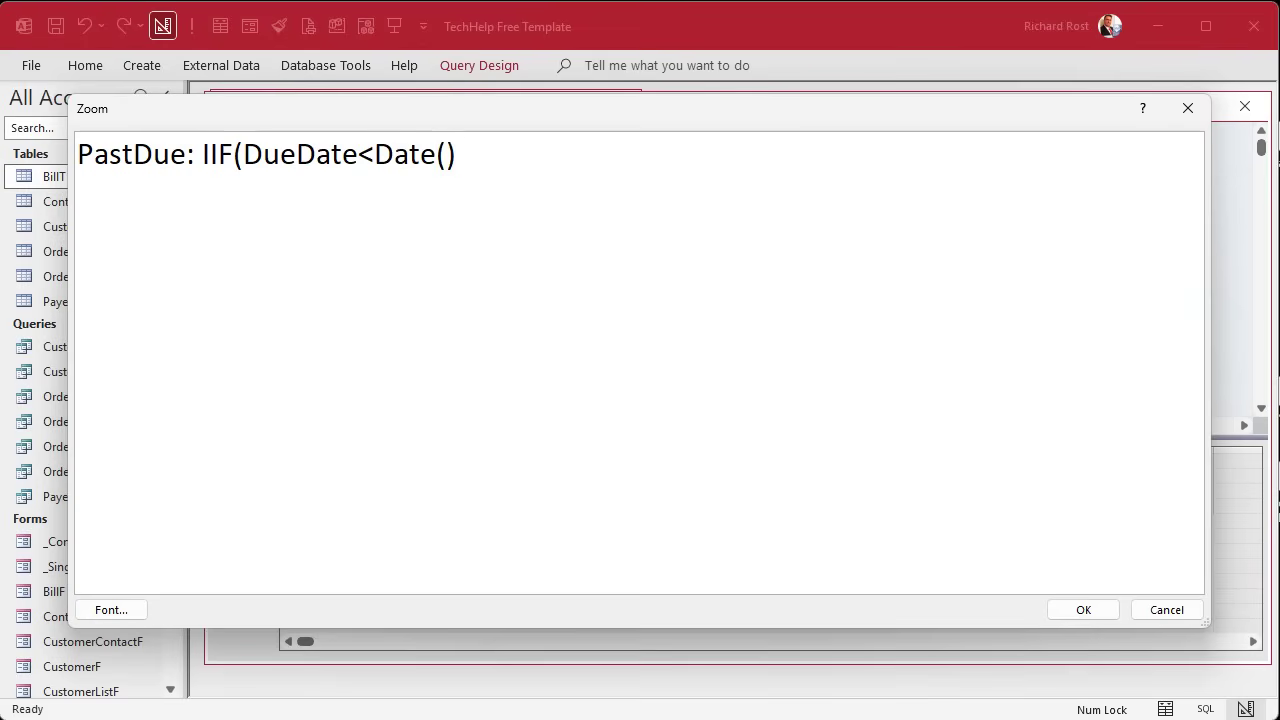
type(",AmountDu")
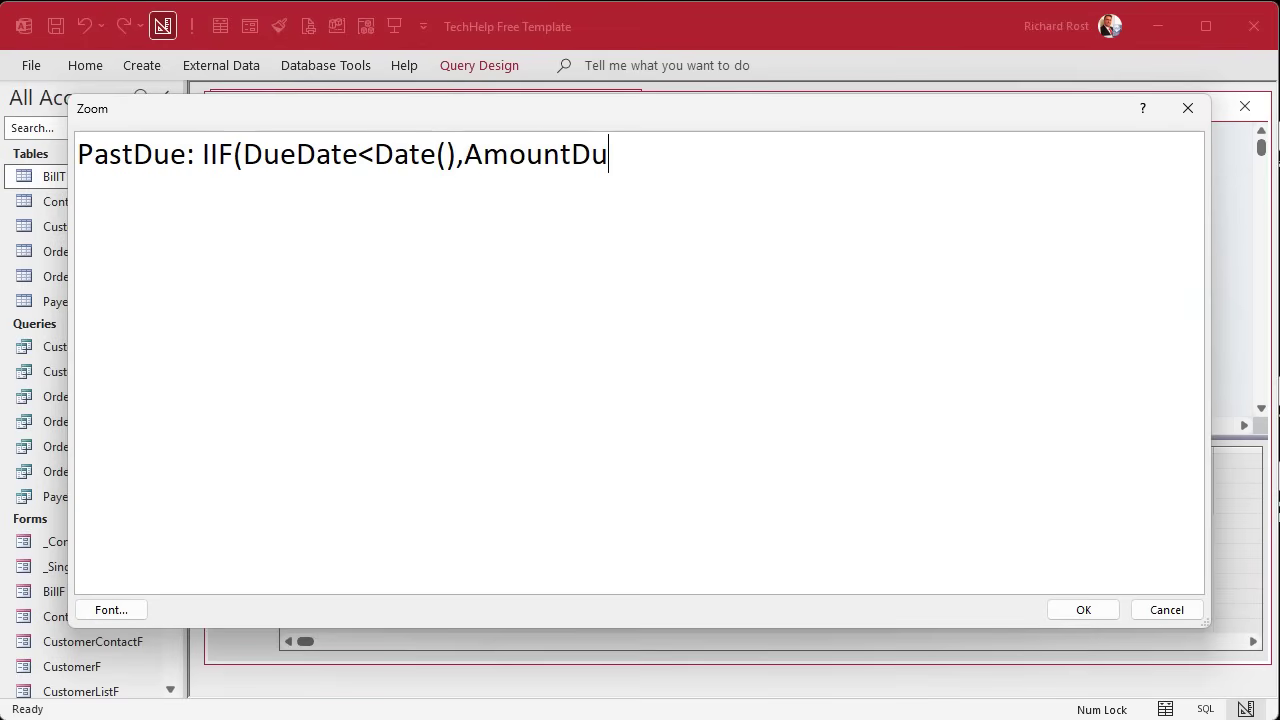
type("e,0)")
left_click(1083, 610)
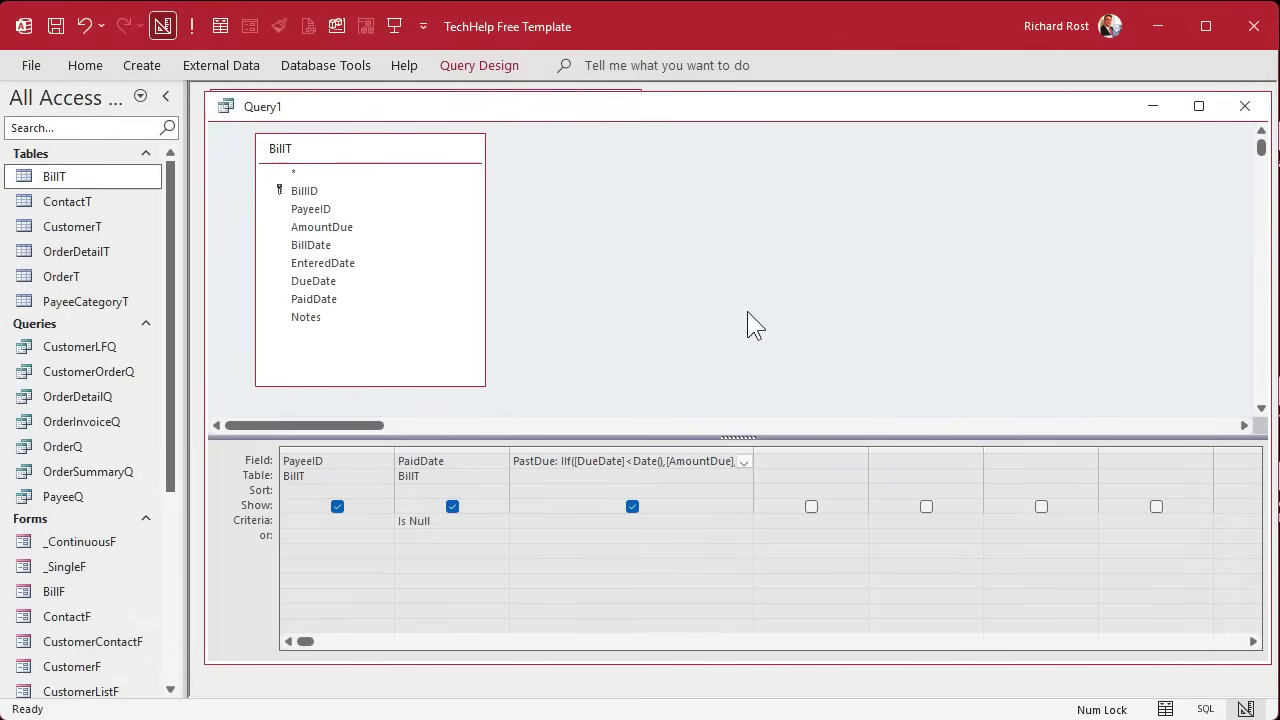
Save the new query as PayablesQ.
key("ctrl+s")
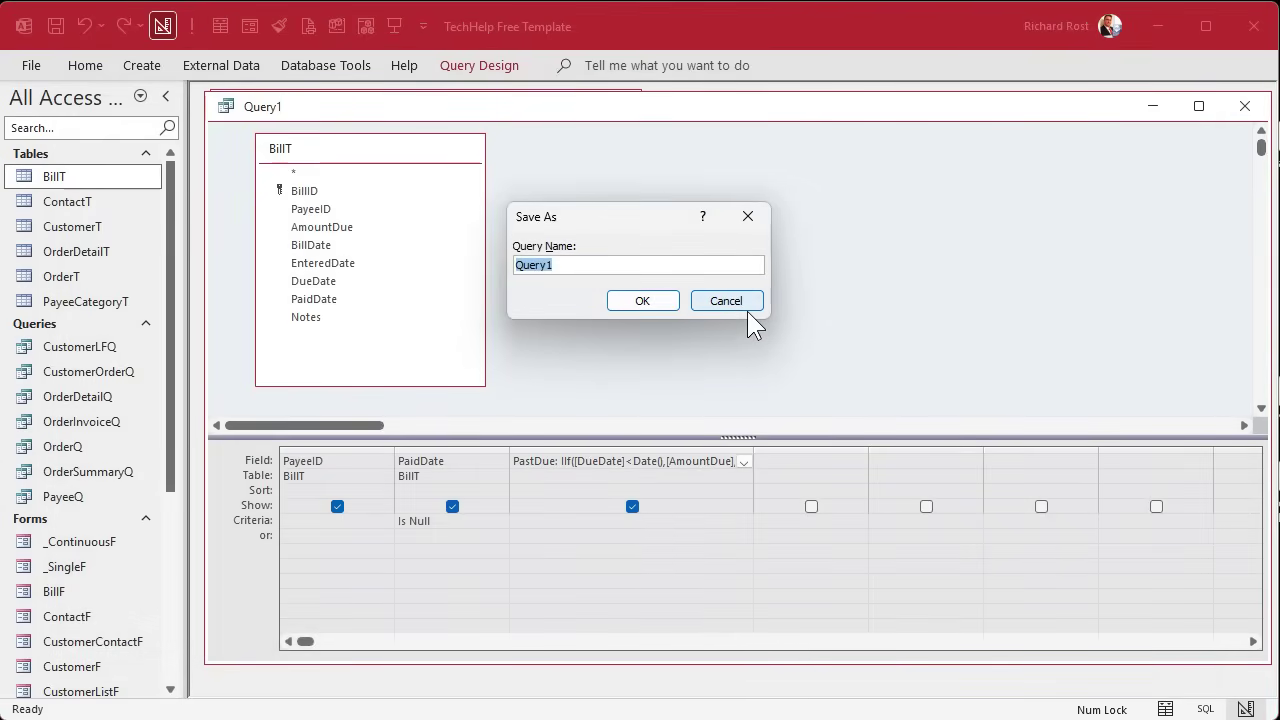
type("PayablesQ")
key("Return")
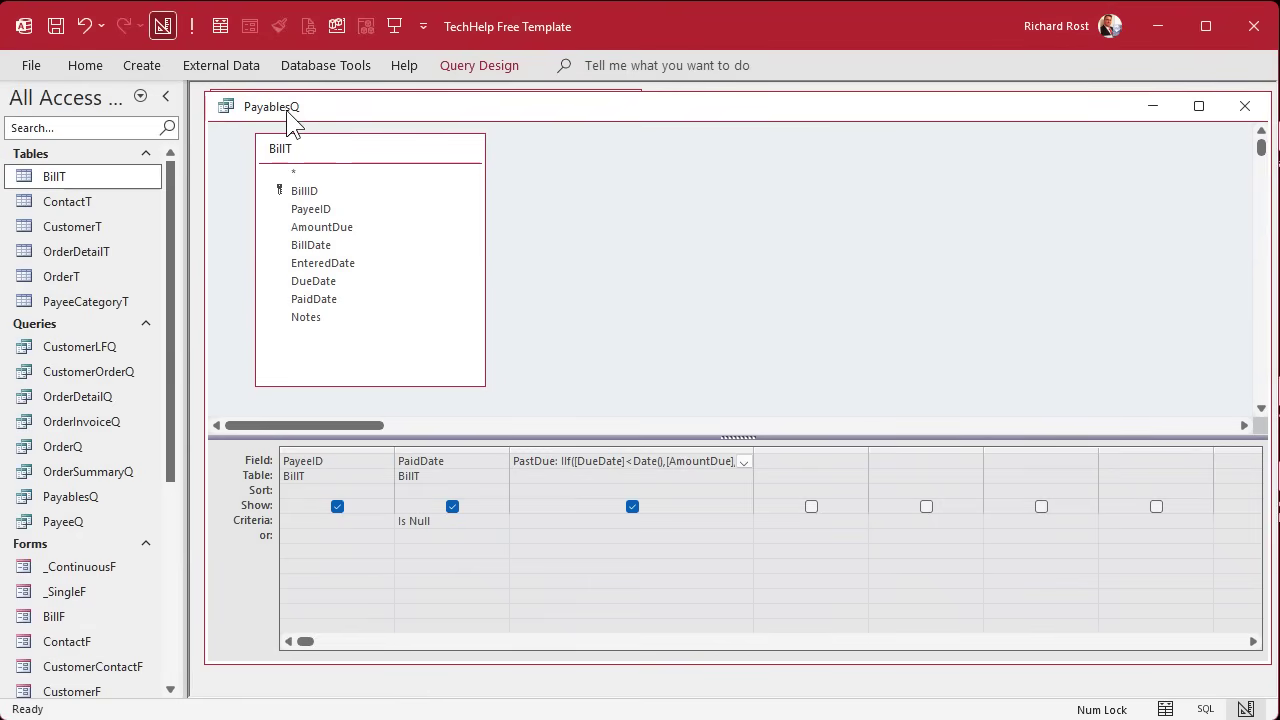
Run PayablesQ and check its $100.00 past-due bill against the 2025-05-15 due date in BillF.
left_click(192, 40)
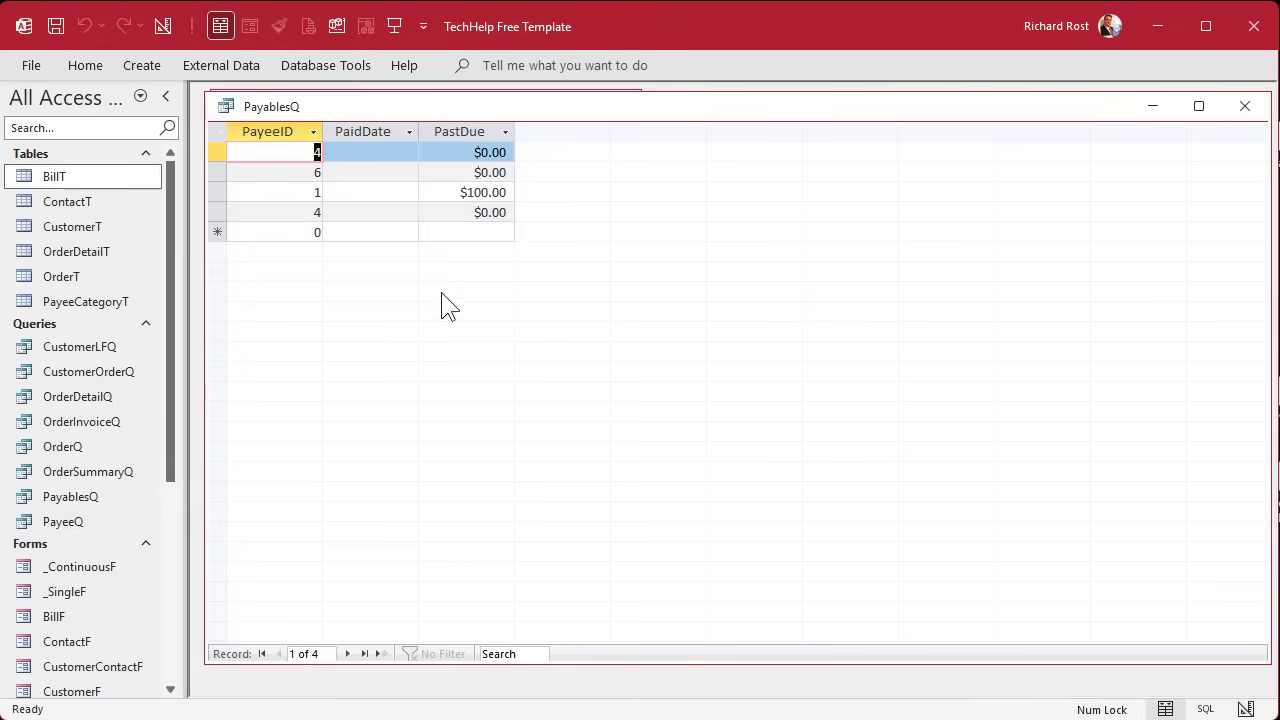
left_click(220, 193)
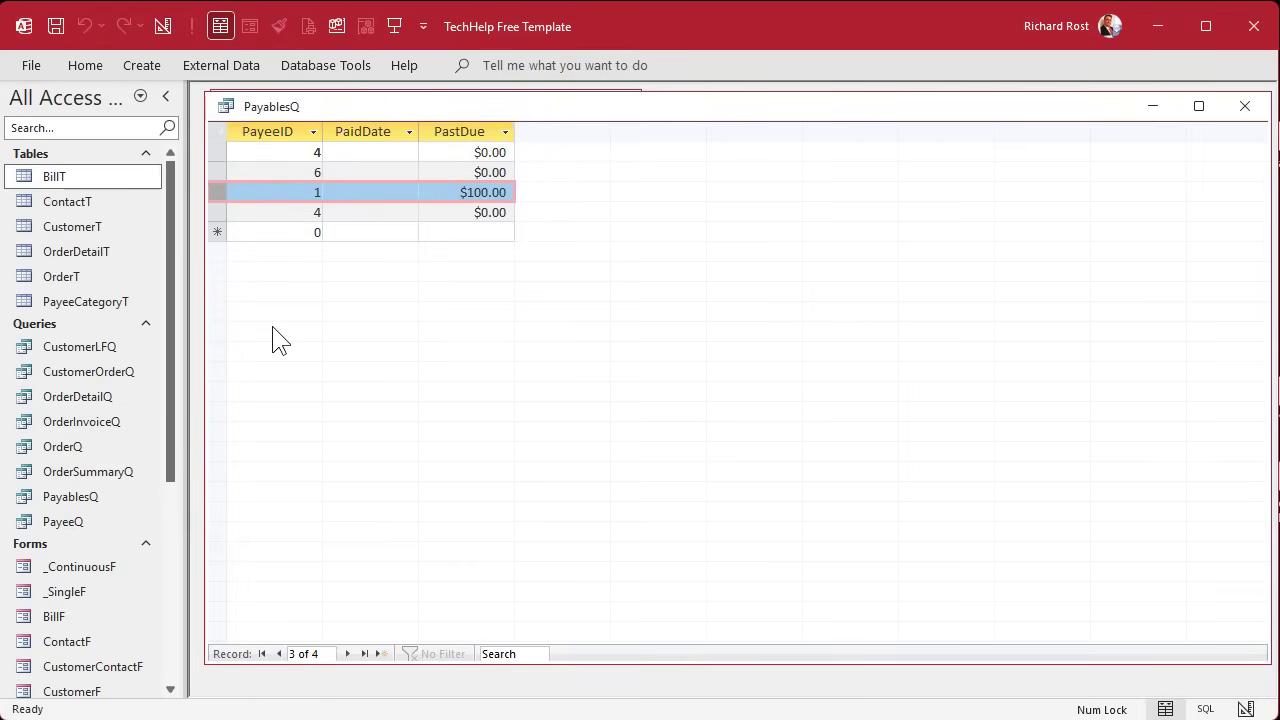
left_click(89, 618)
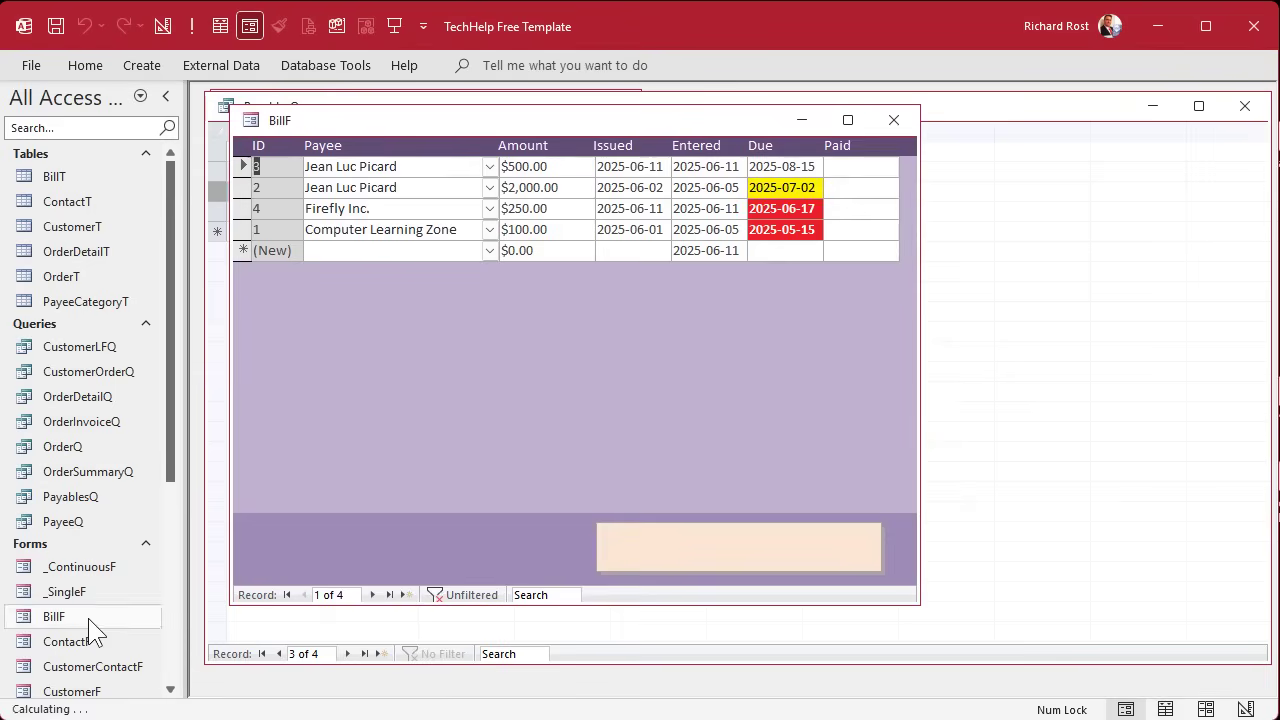
left_click(249, 229)
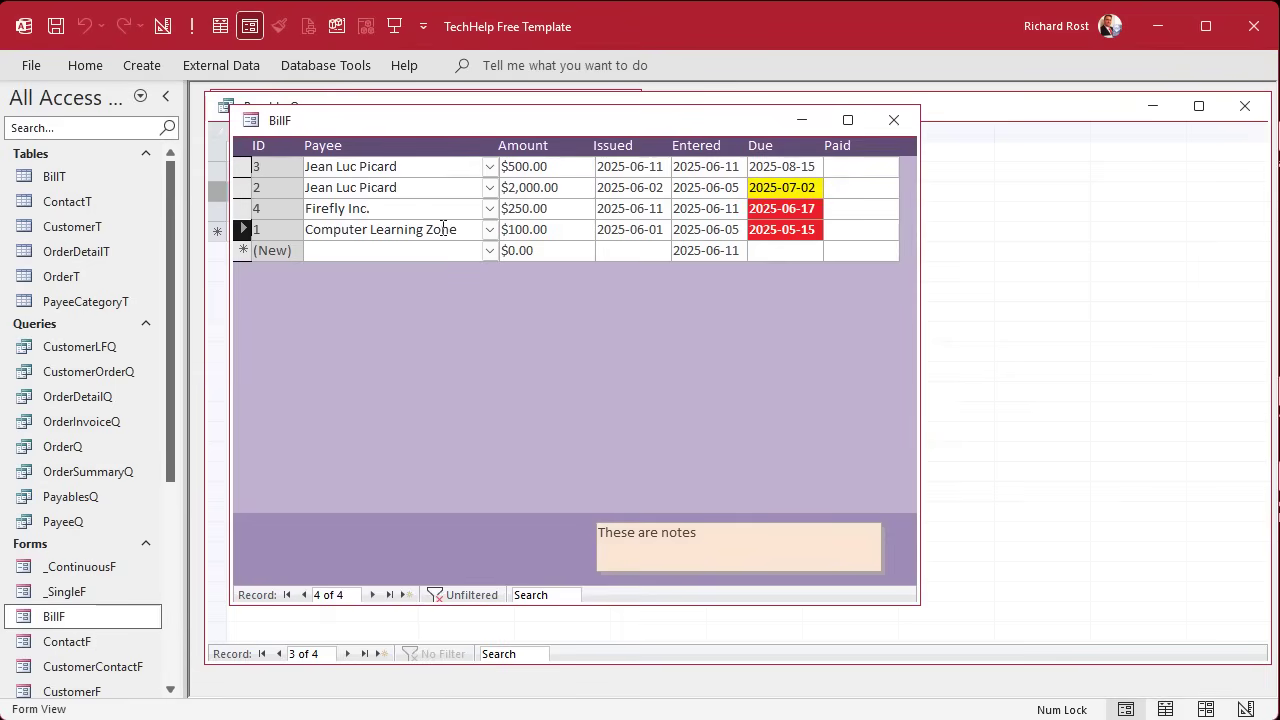
left_click(797, 229)
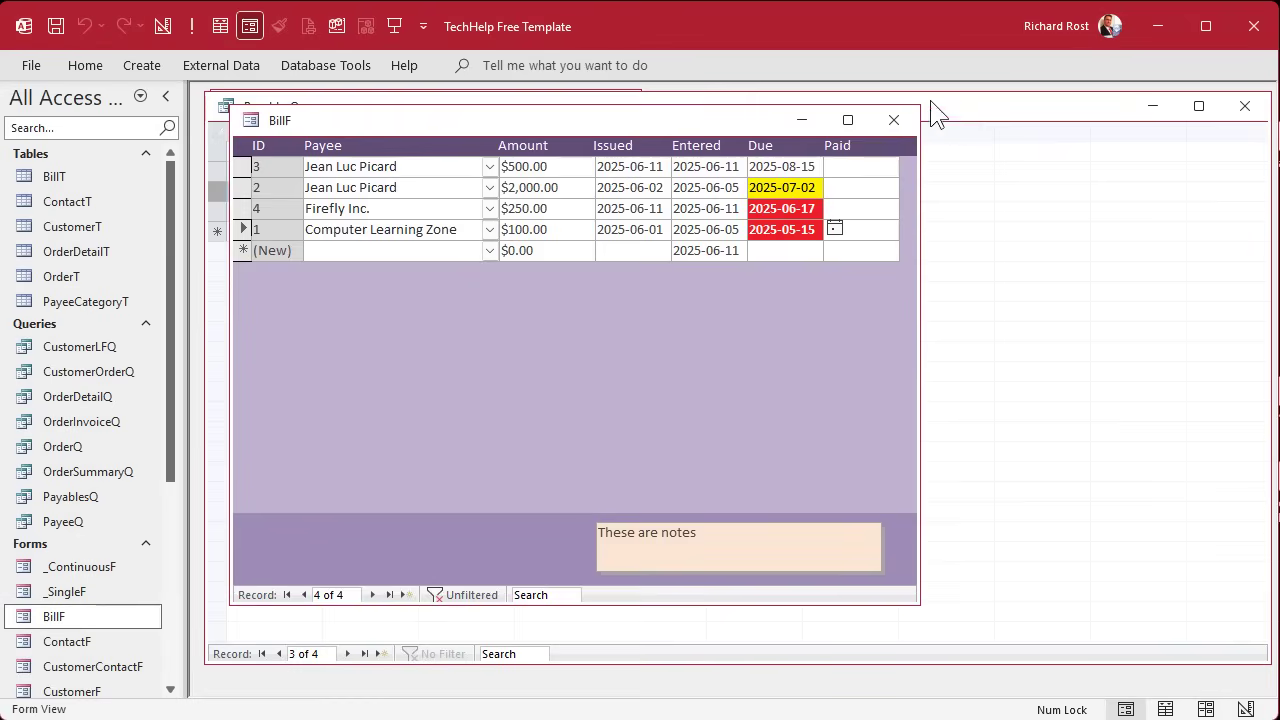
left_click(893, 121)
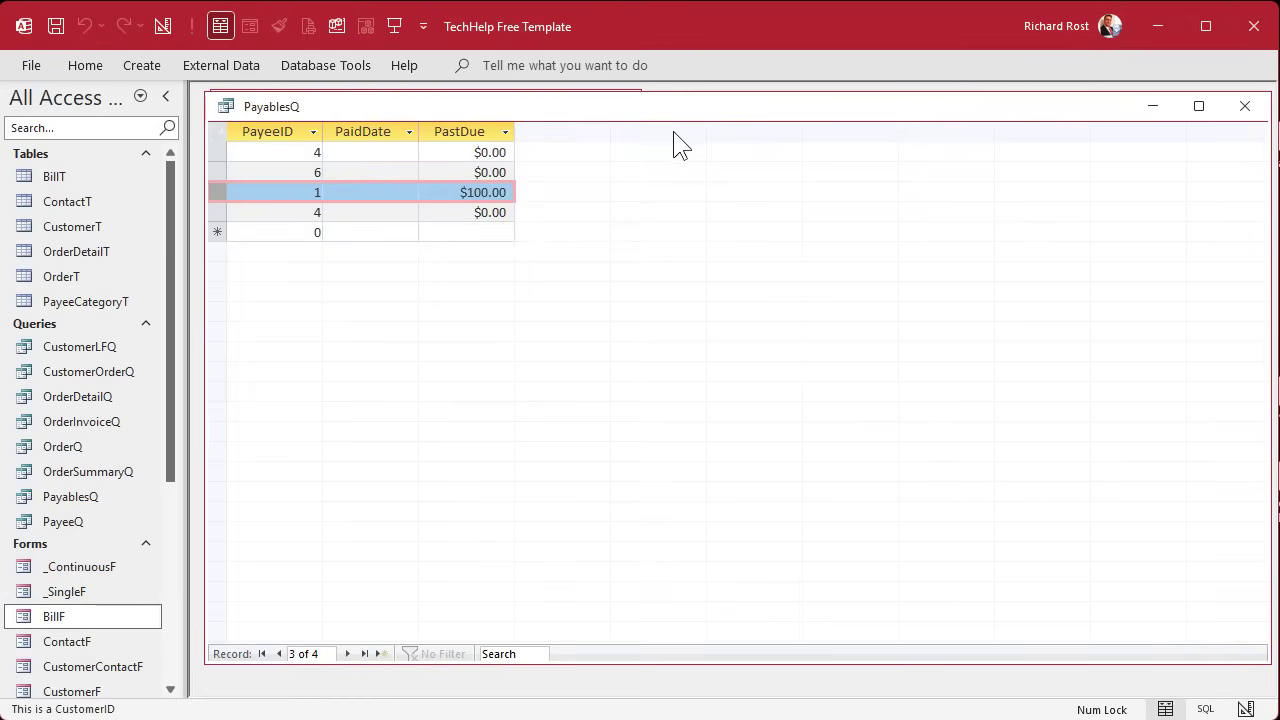
right_click(656, 106)
In design view, add the column DueIn7:IIF(DueDate<Date()+7,AmountDue,0).
left_click(742, 207)
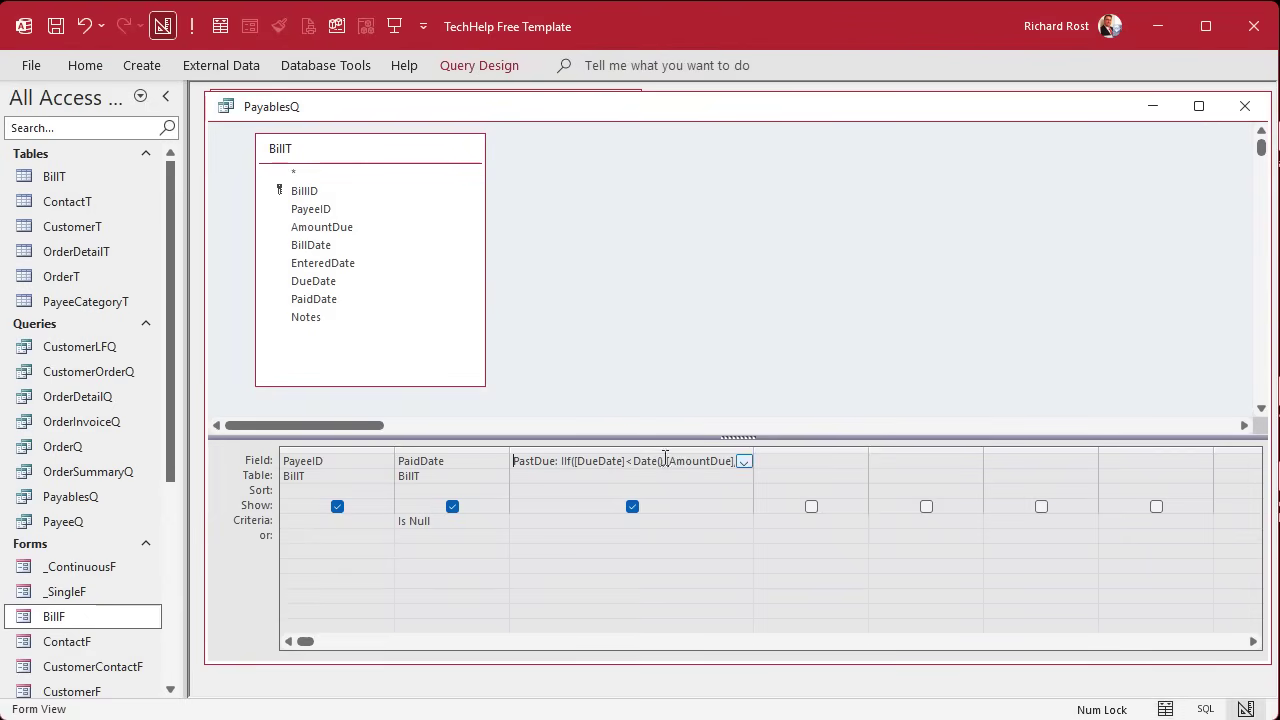
left_click_drag(752, 446, 610, 447)
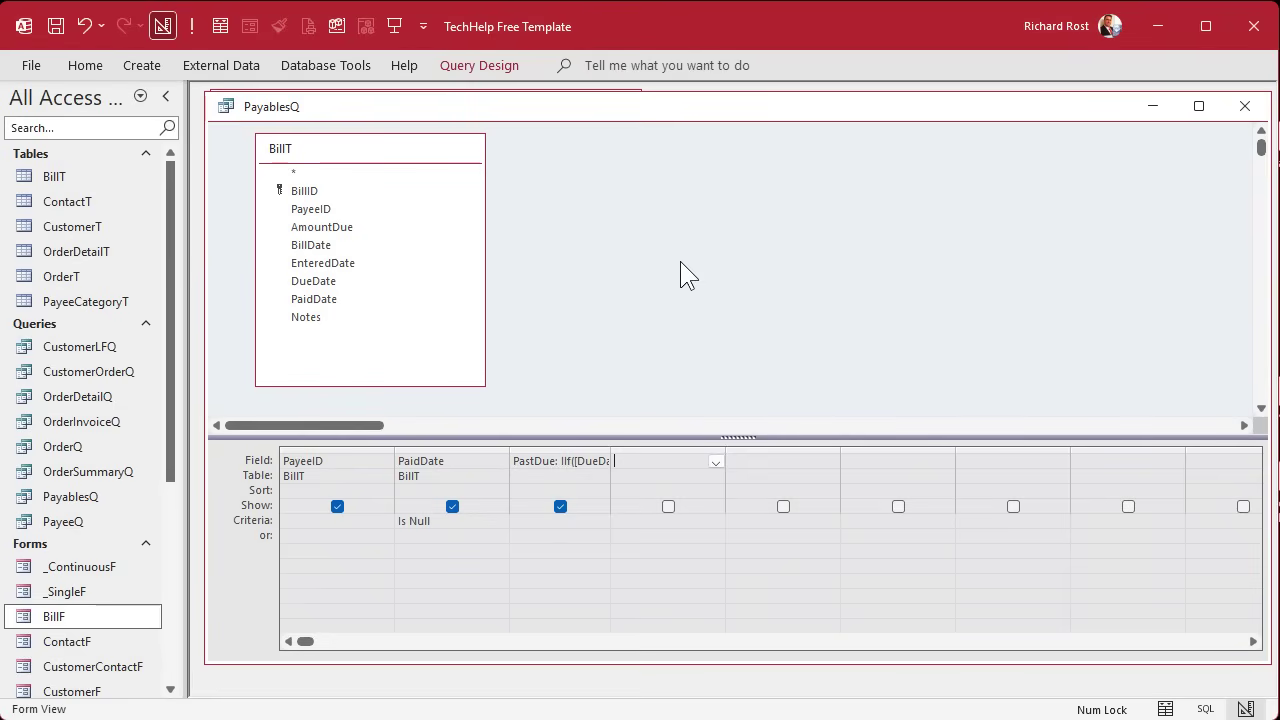
key("shift+F2")
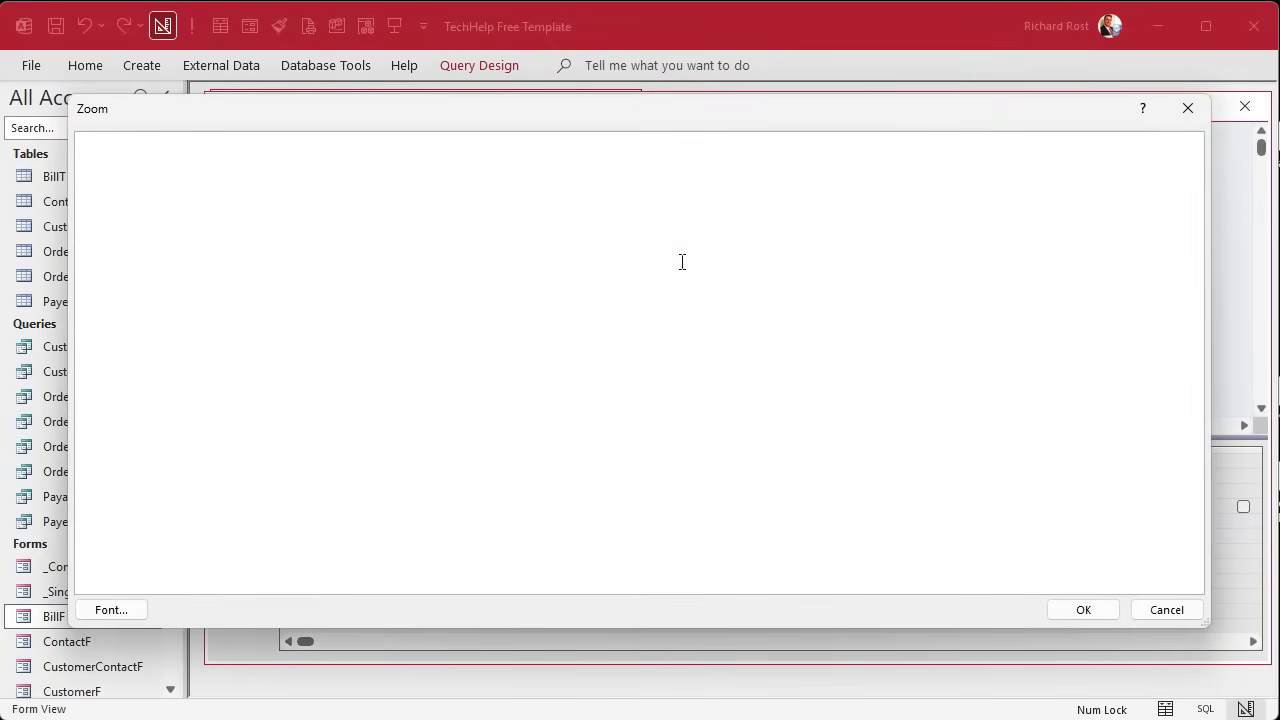
type("DueIn7")
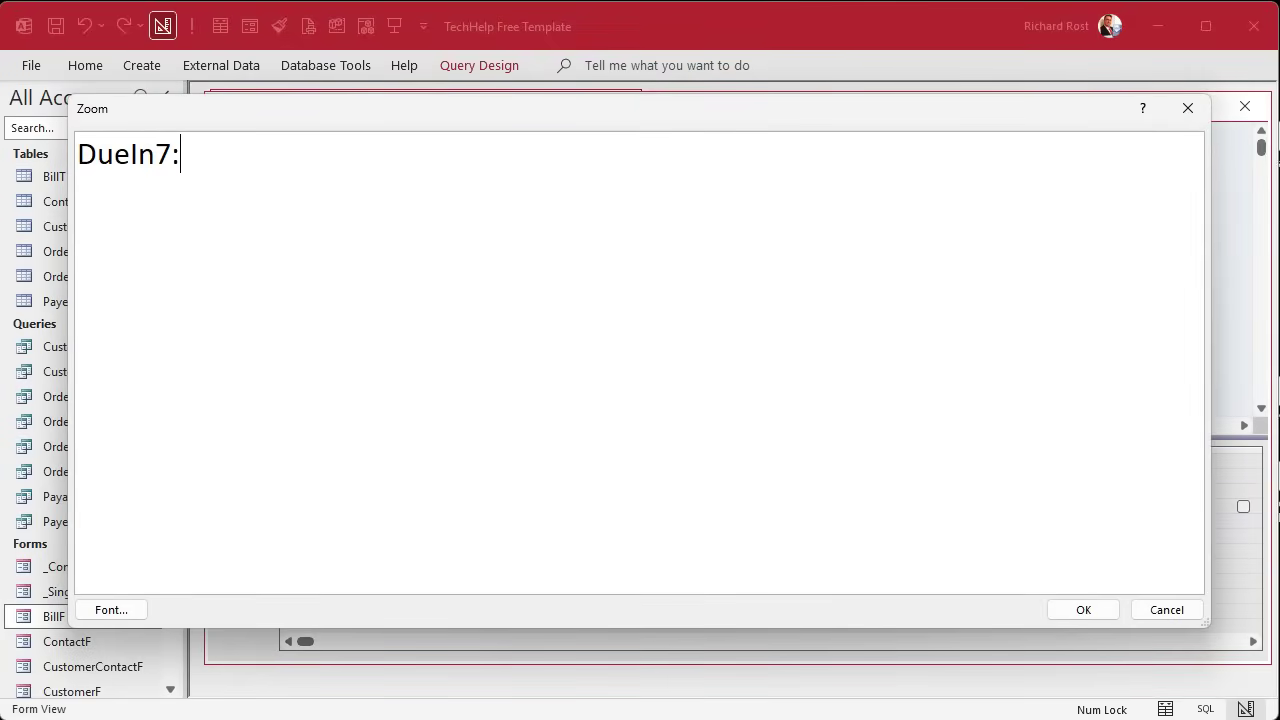
type(":IIF(DueDate")
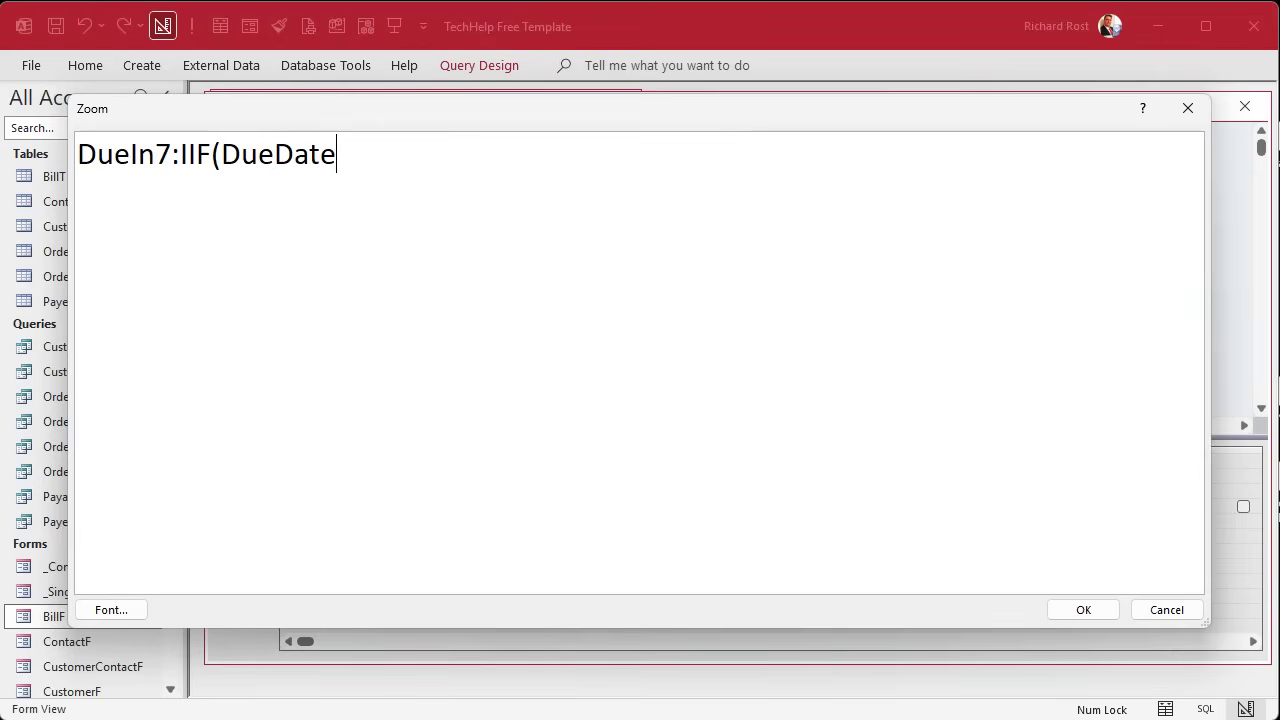
type("<Date")
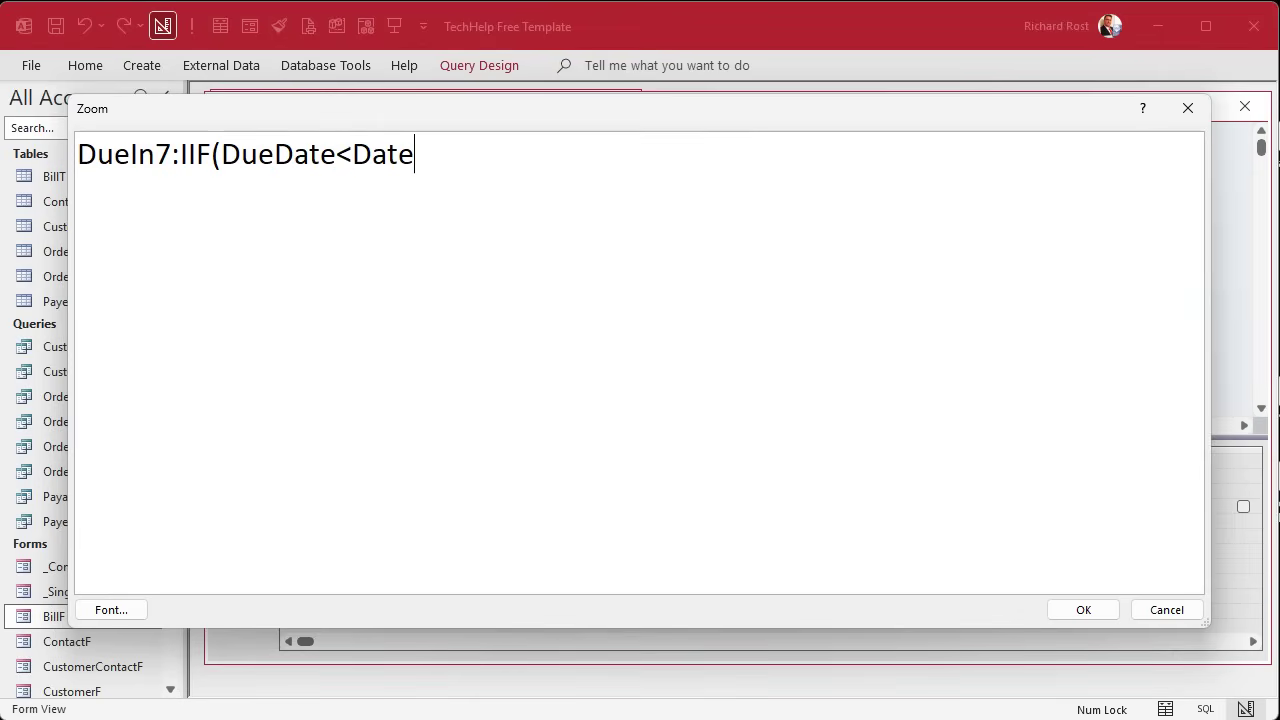
type("()+7")
type(",AmountDue")
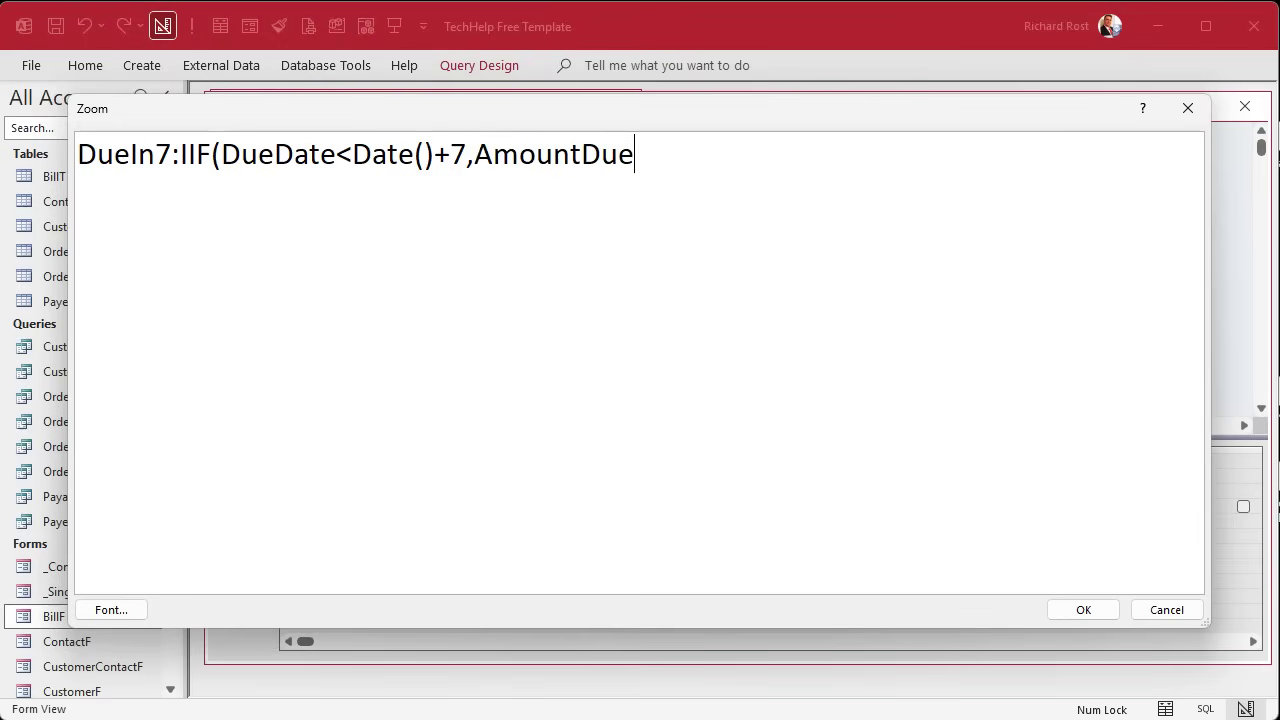
type(",0)")
left_click(1068, 609)
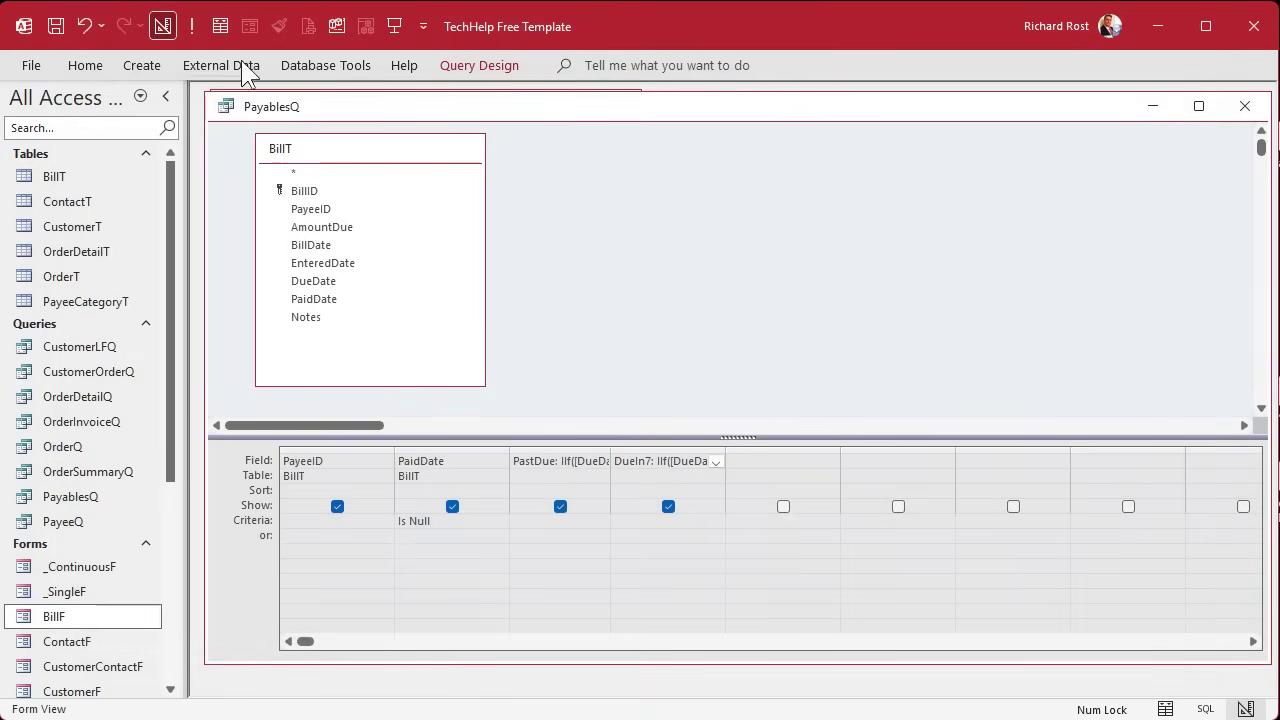
Run the query and check the DueIn7 results of $250.00 and $100.00.
left_click(191, 25)
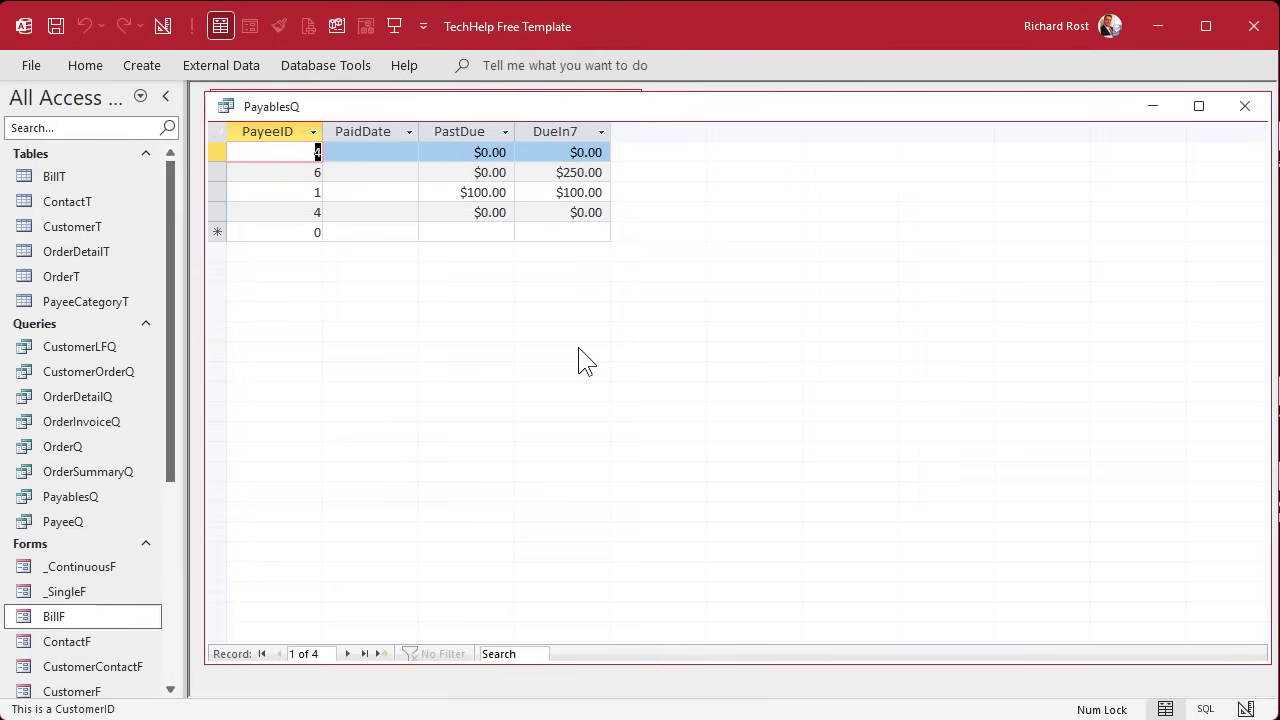
left_click(551, 191)
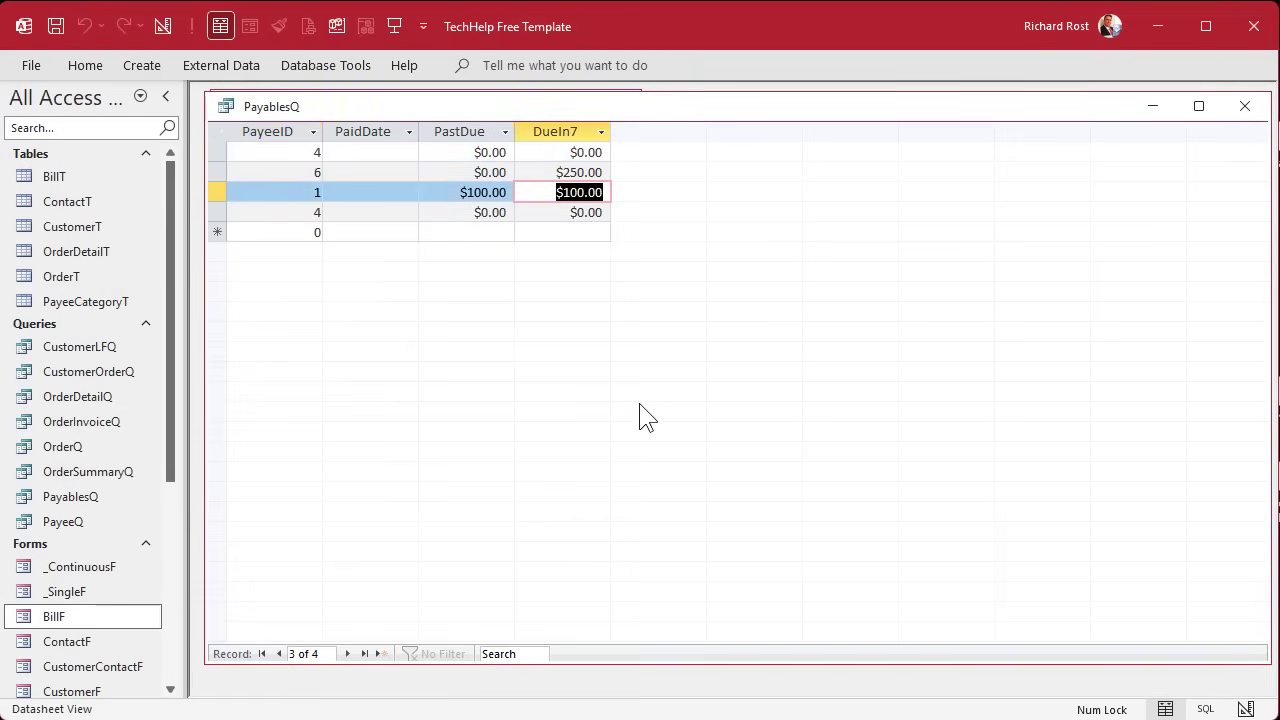
right_click(699, 113)
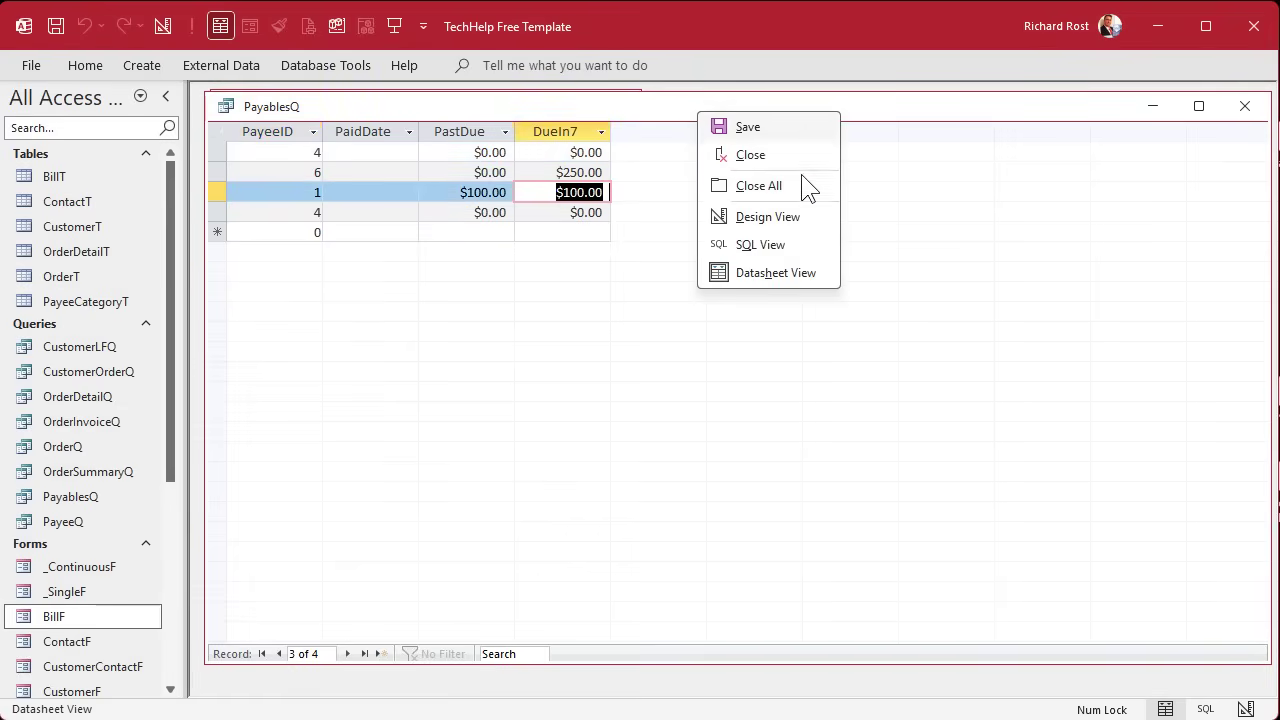
Back in design view, review the PastDue expression in the Zoom box.
left_click(767, 217)
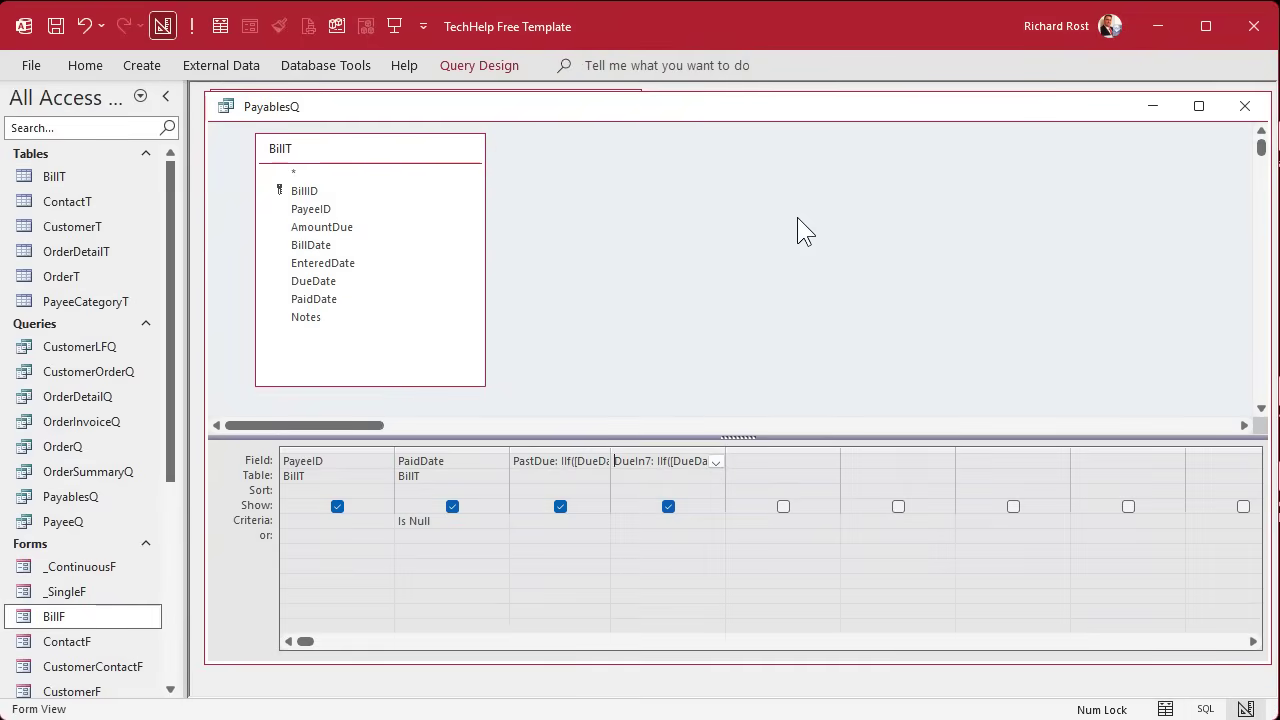
left_click(555, 456)
key("shift+F2")
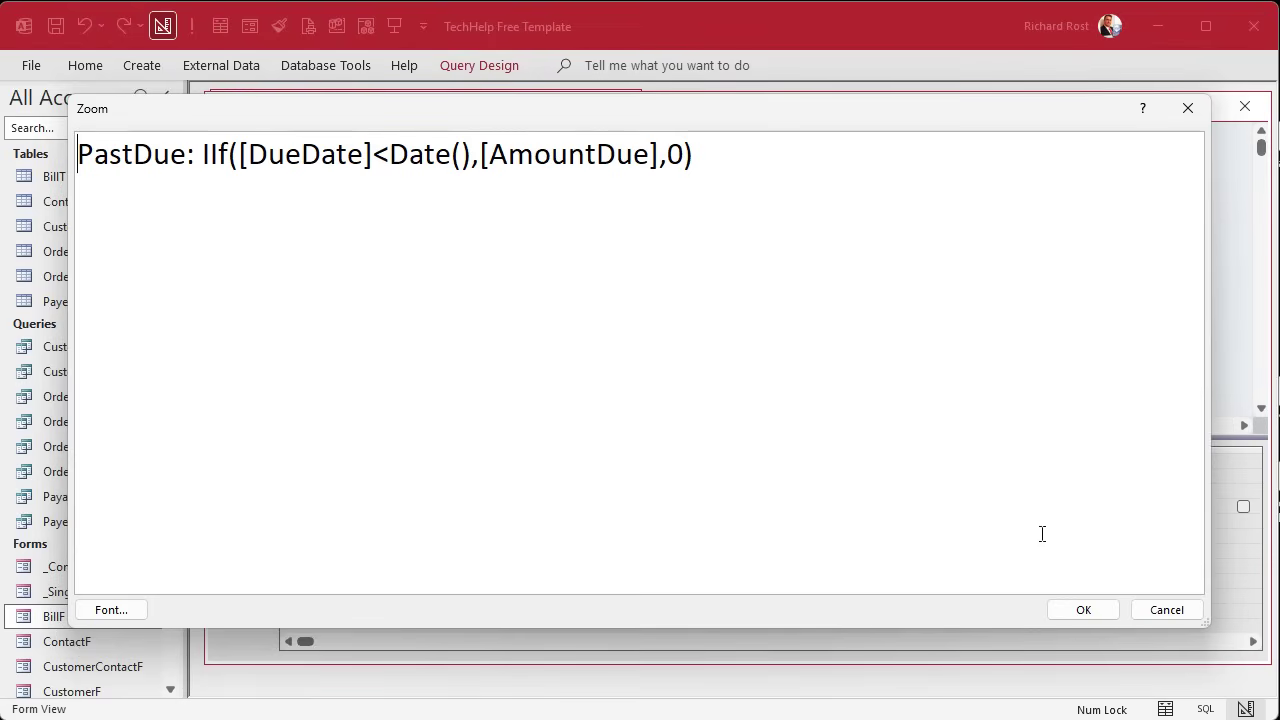
left_click(1083, 609)
Rewrite DueIn7 as IIf(DueDate>=Date() AND DueDate<Date()+7,AmountDue,0).
left_click(674, 460)
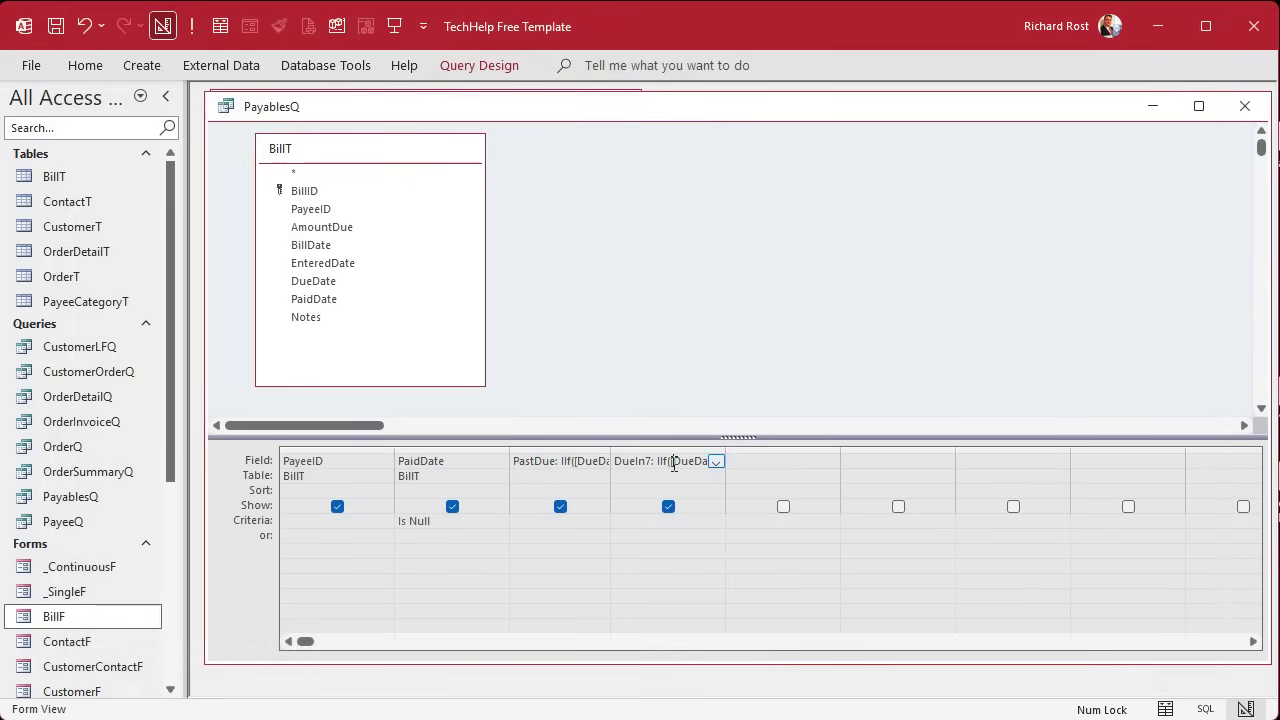
key("shift+F2")
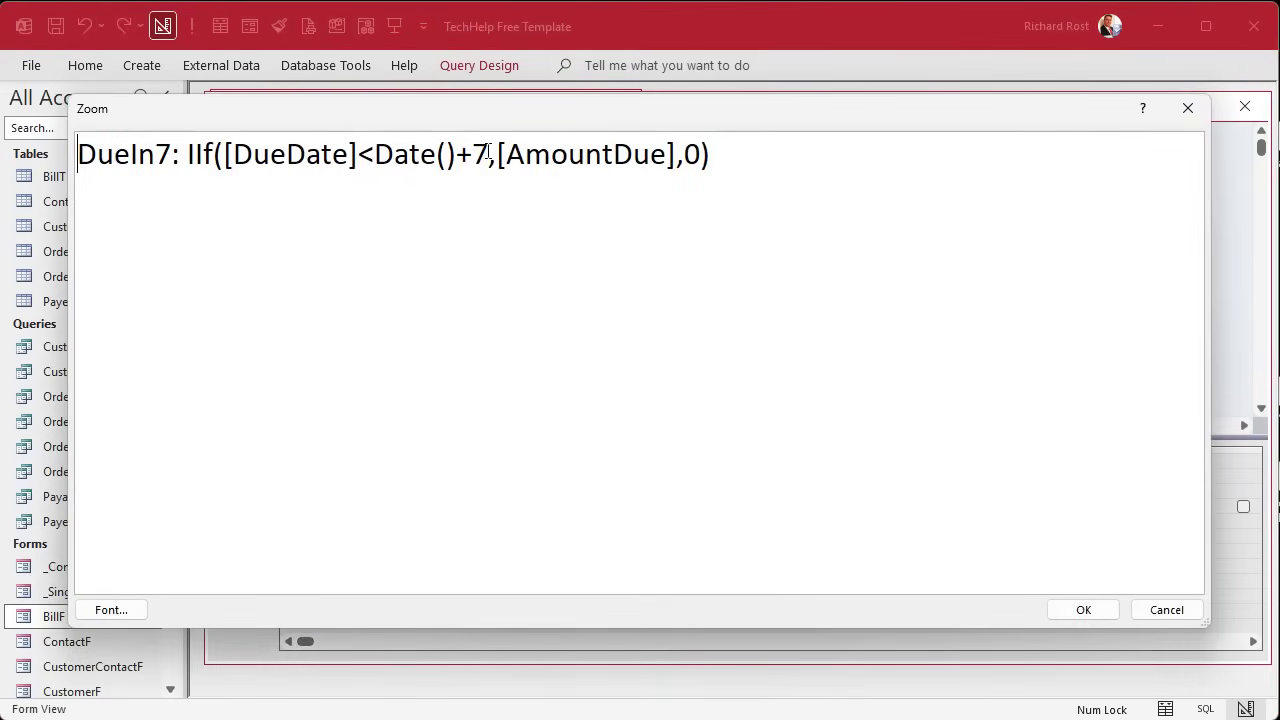
type("AND D")
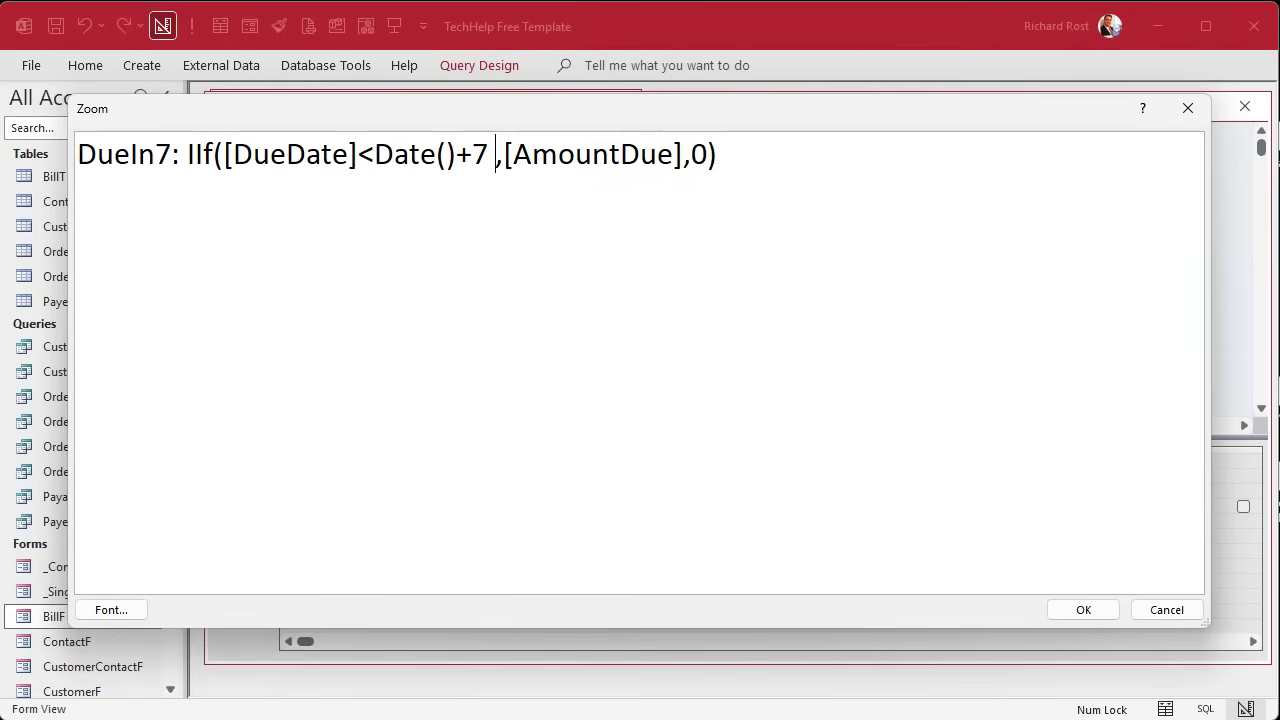
type("ueDate")
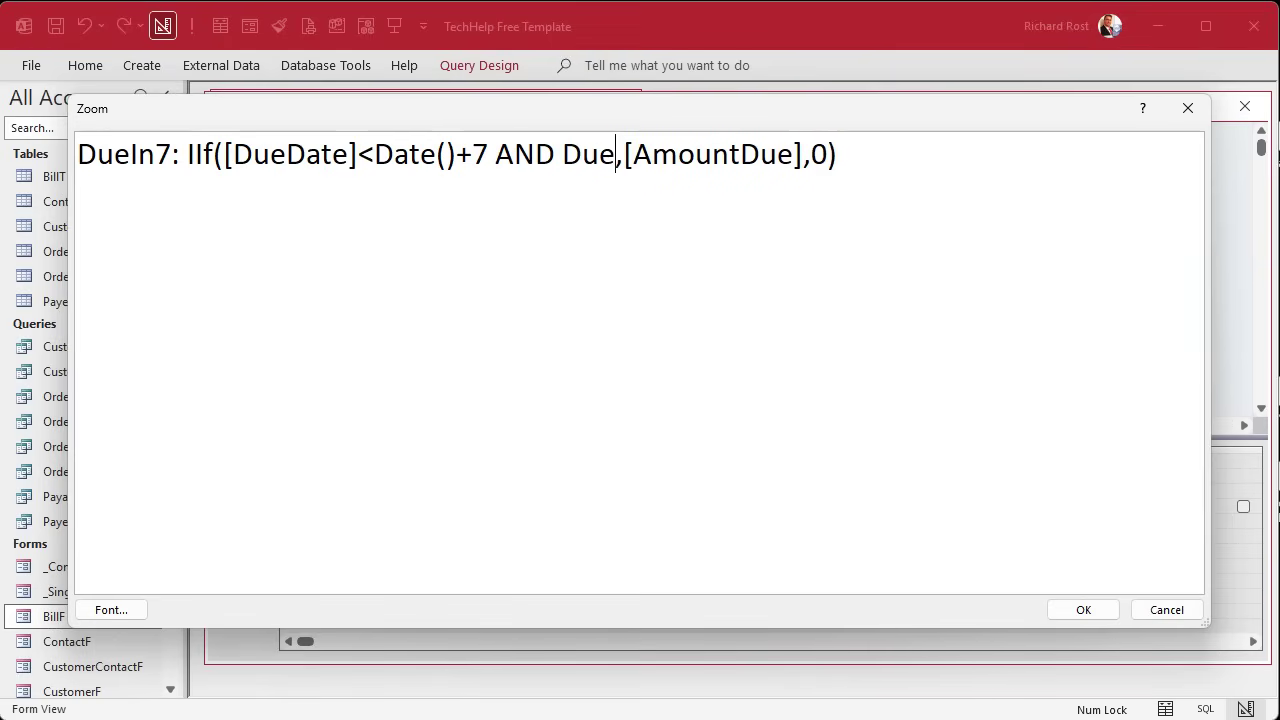
type(">=")
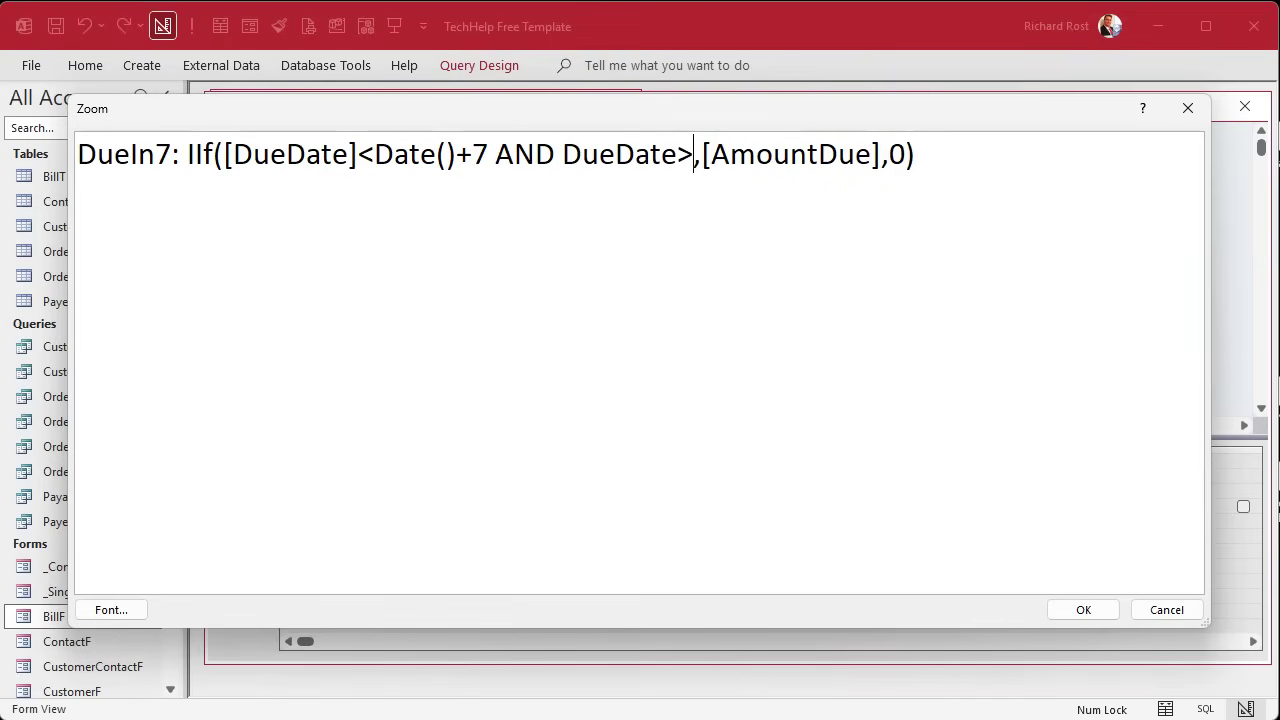
type("Date()")
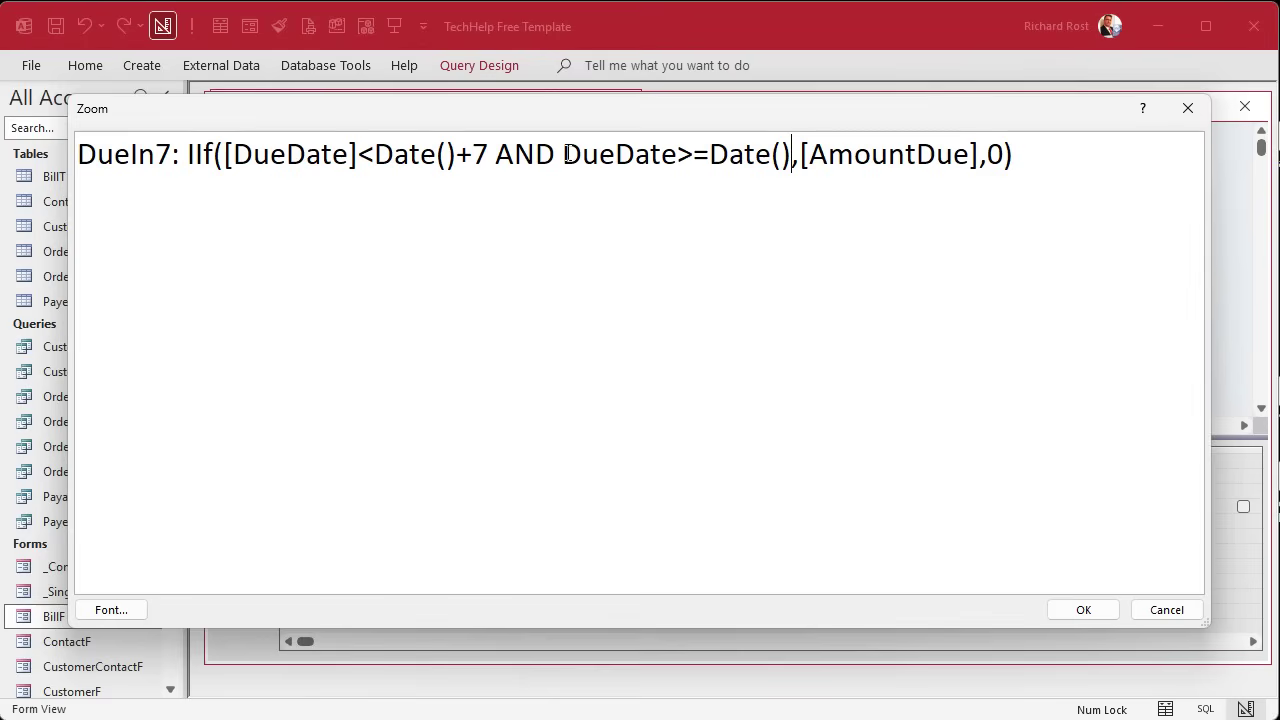
left_click_drag(566, 154, 791, 143)
key("ctrl+c")
key("Delete")
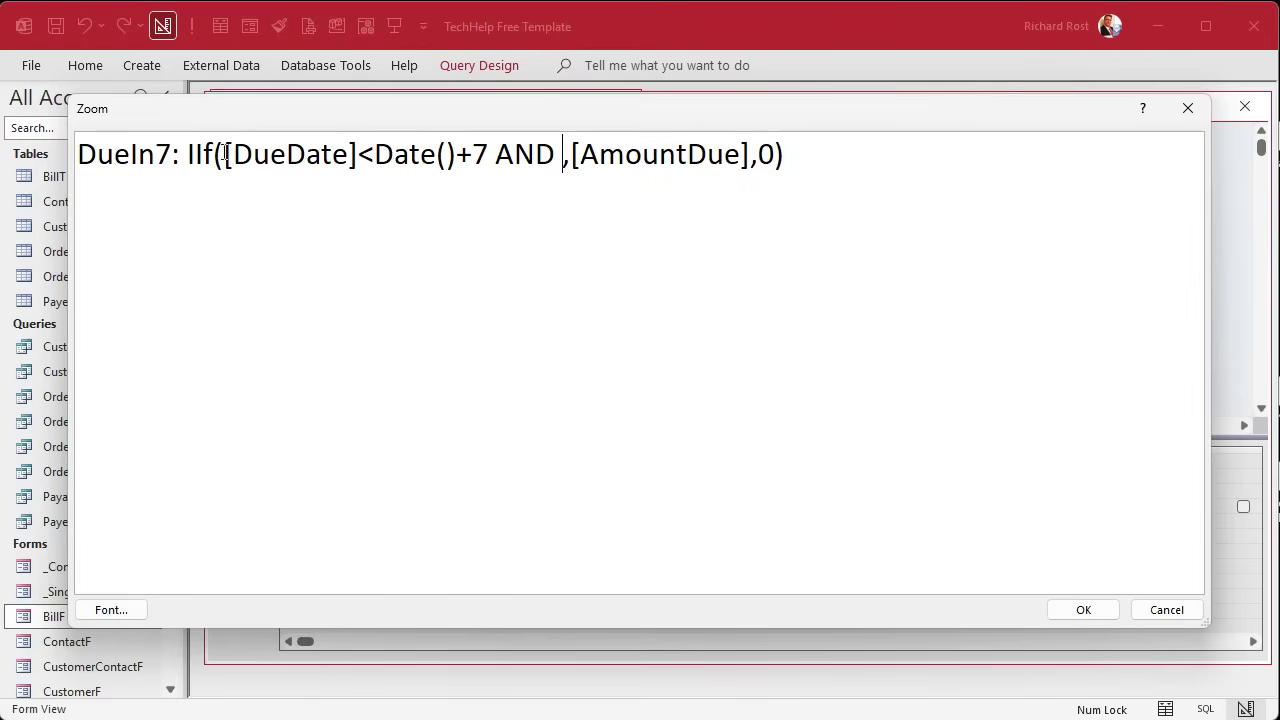
left_click(224, 154)
key("ctrl+v")
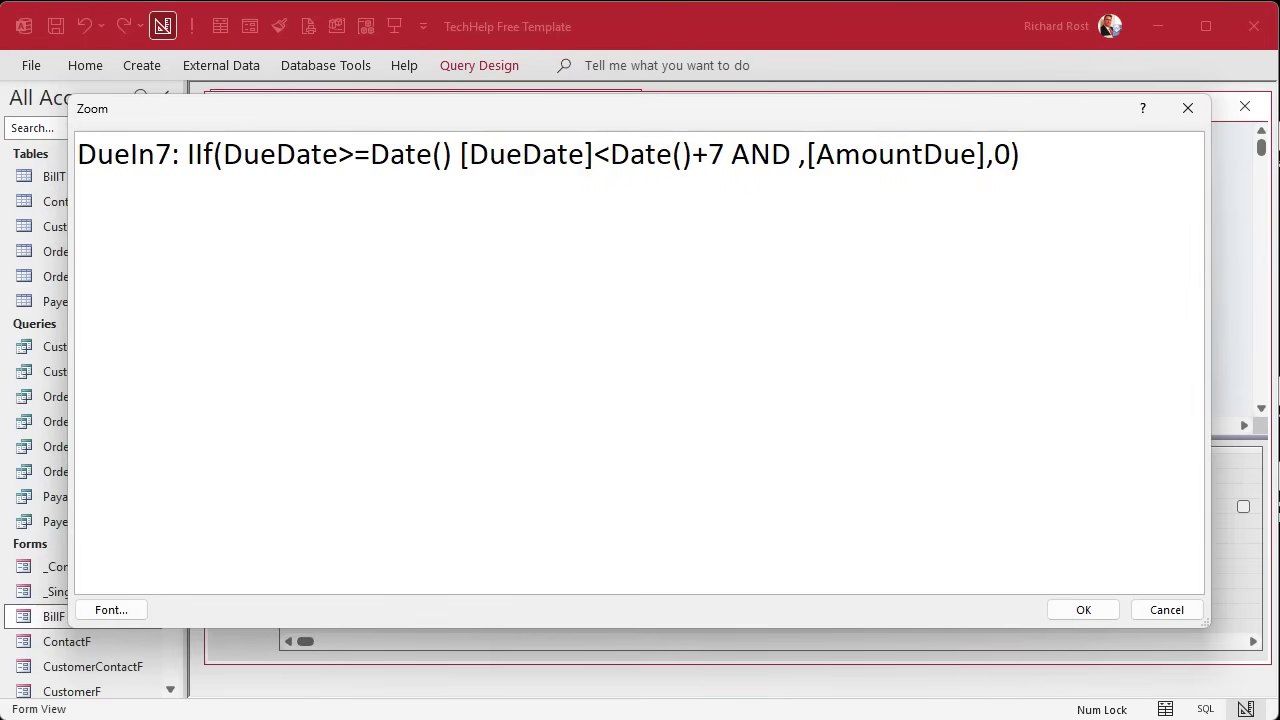
type("AND")
key("Right")
key("Right")
key("Right")
key("Right")
key("Right")
key("Right")
key("Right")
key("Right")
key("Right")
key("Right")
key("Right")
key("Right")
key("Right")
key("Right")
key("Right")
key("Right")
key("Right")
key("Right")
key("Right")
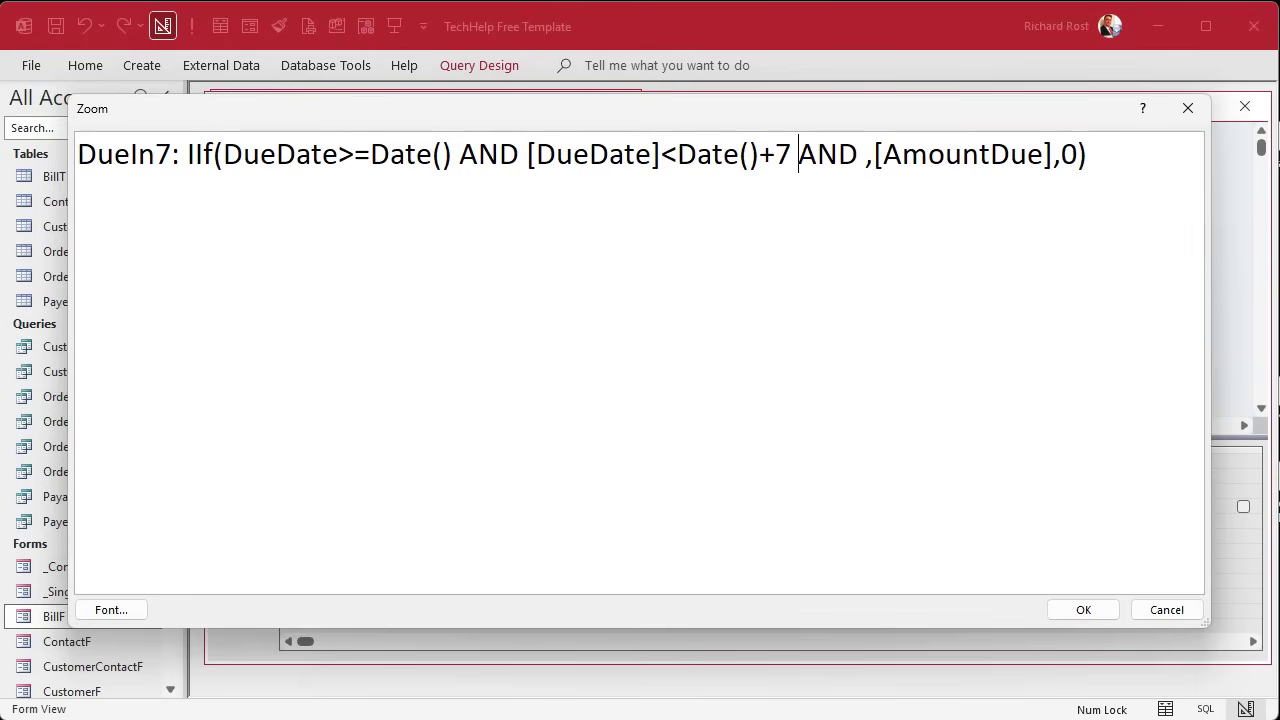
key("Right")
key("Right")
key("Right")
key("Right")
key("BackSpace")
key("BackSpace")
key("BackSpace")
key("BackSpace")
key("BackSpace")
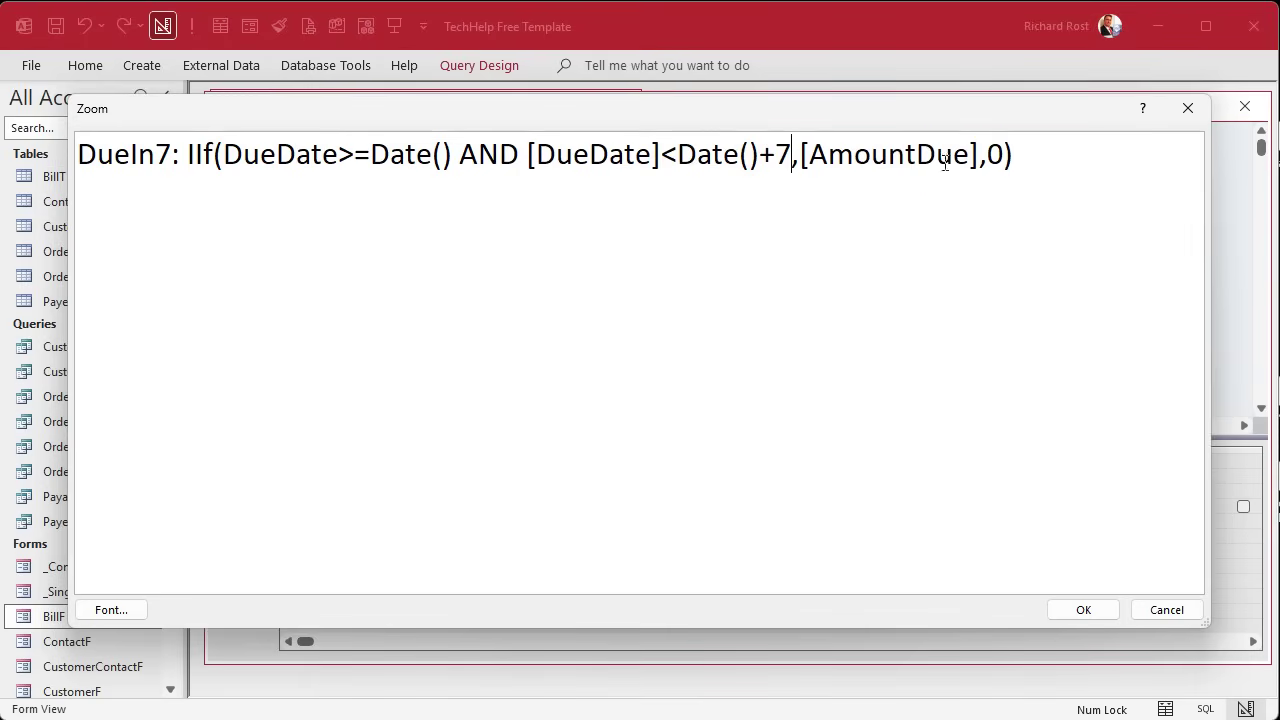
left_click(1082, 611)
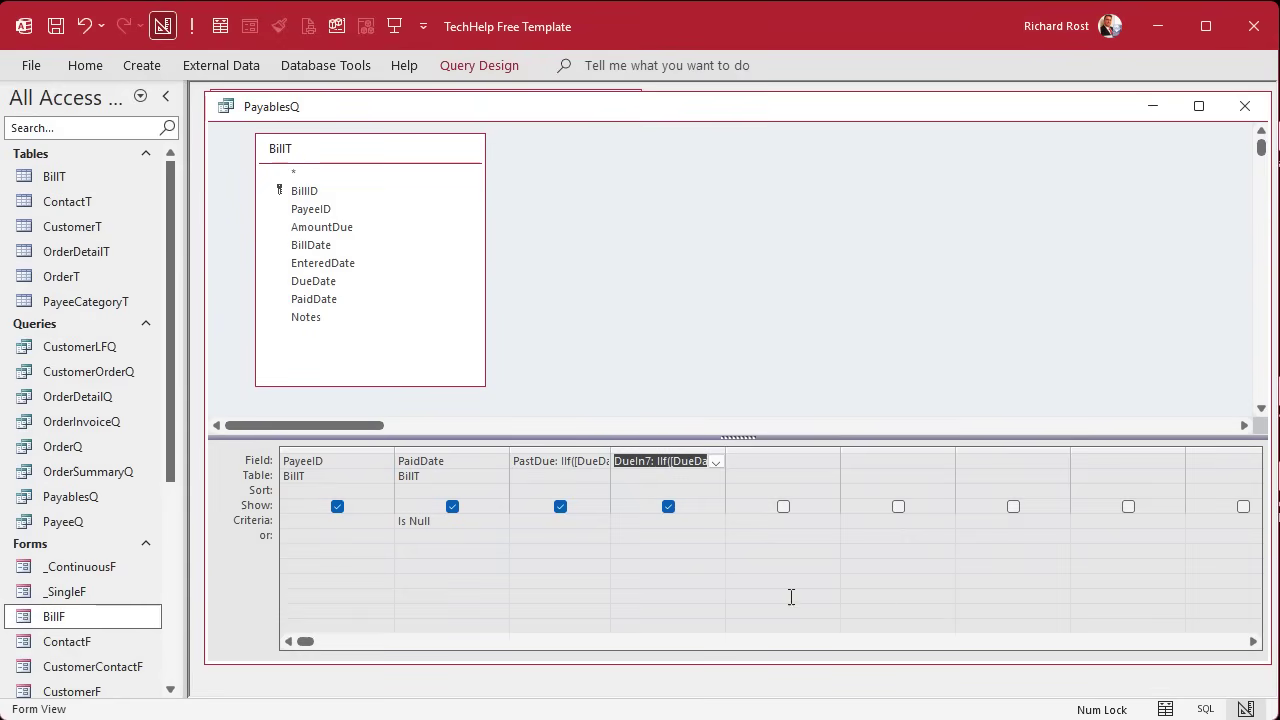
left_click(687, 569)
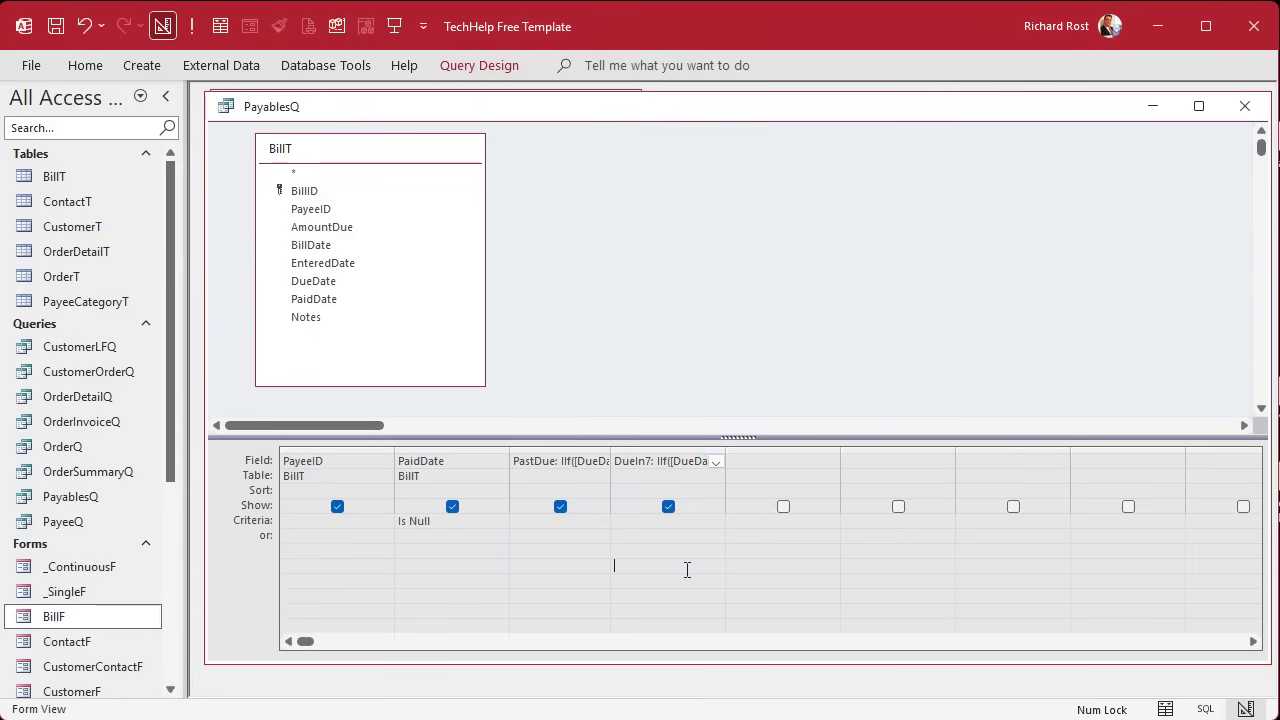
left_click(191, 26)
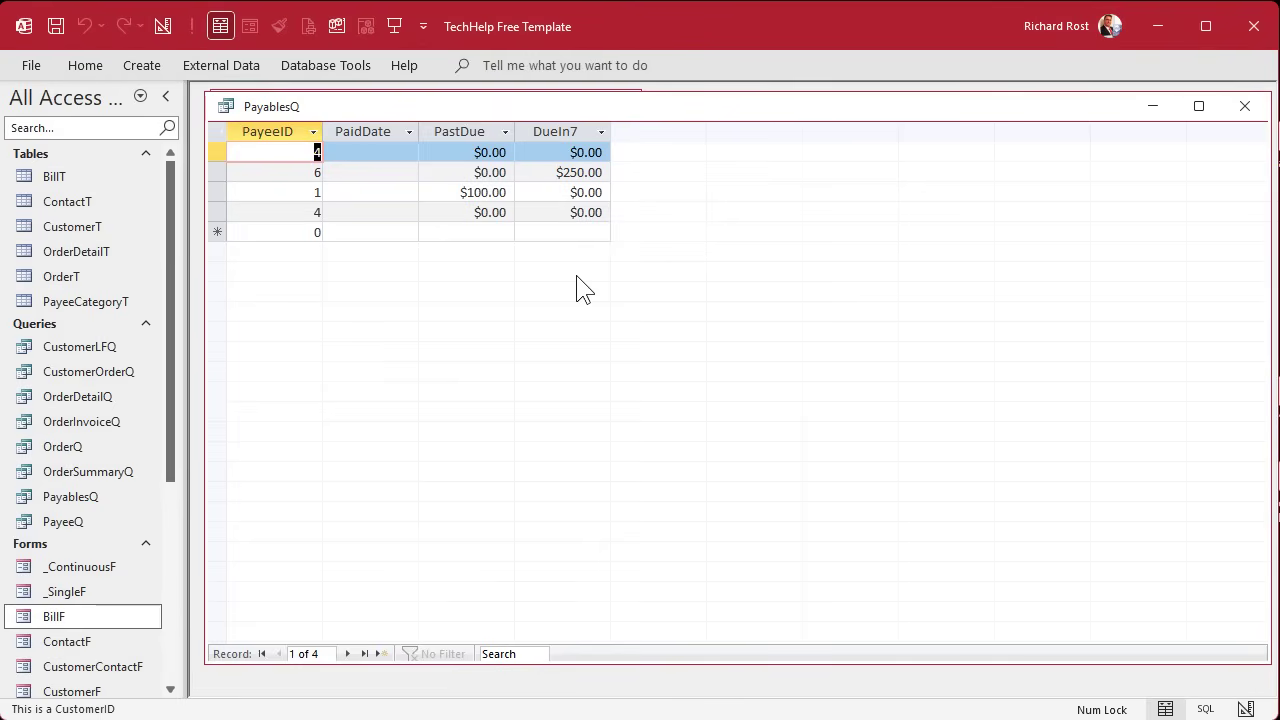
left_click(222, 173)
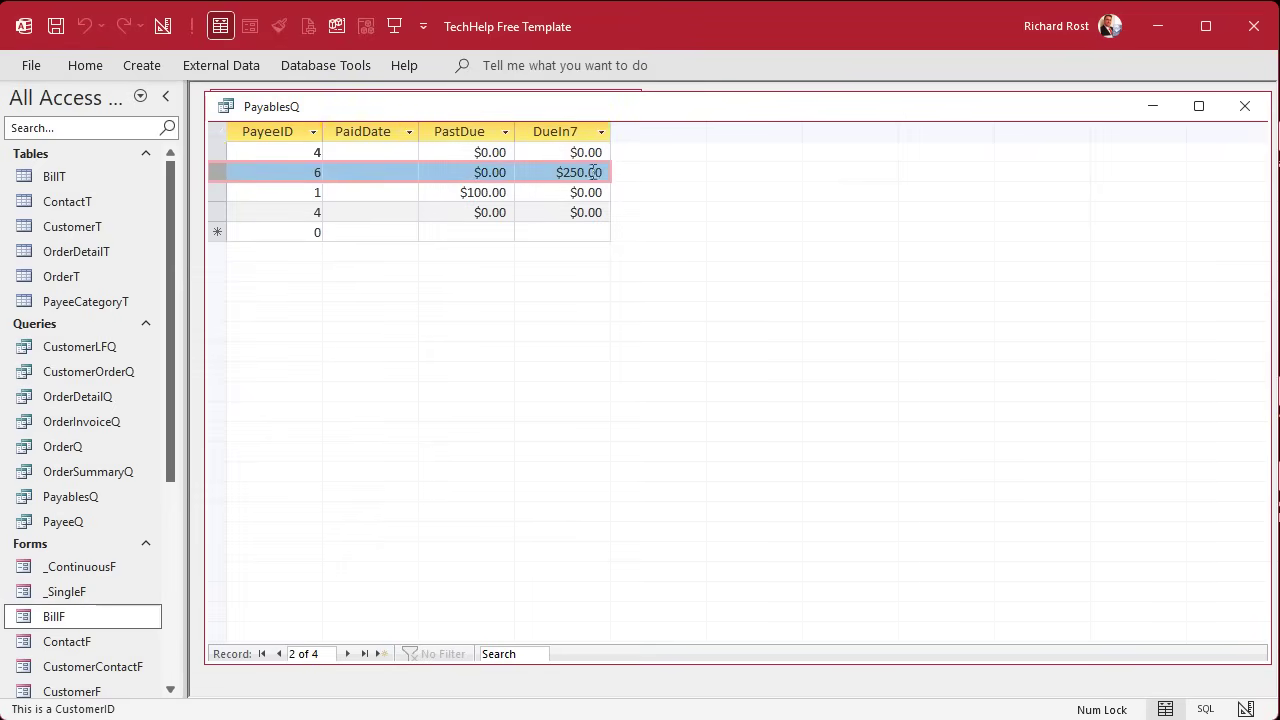
left_click(93, 620)
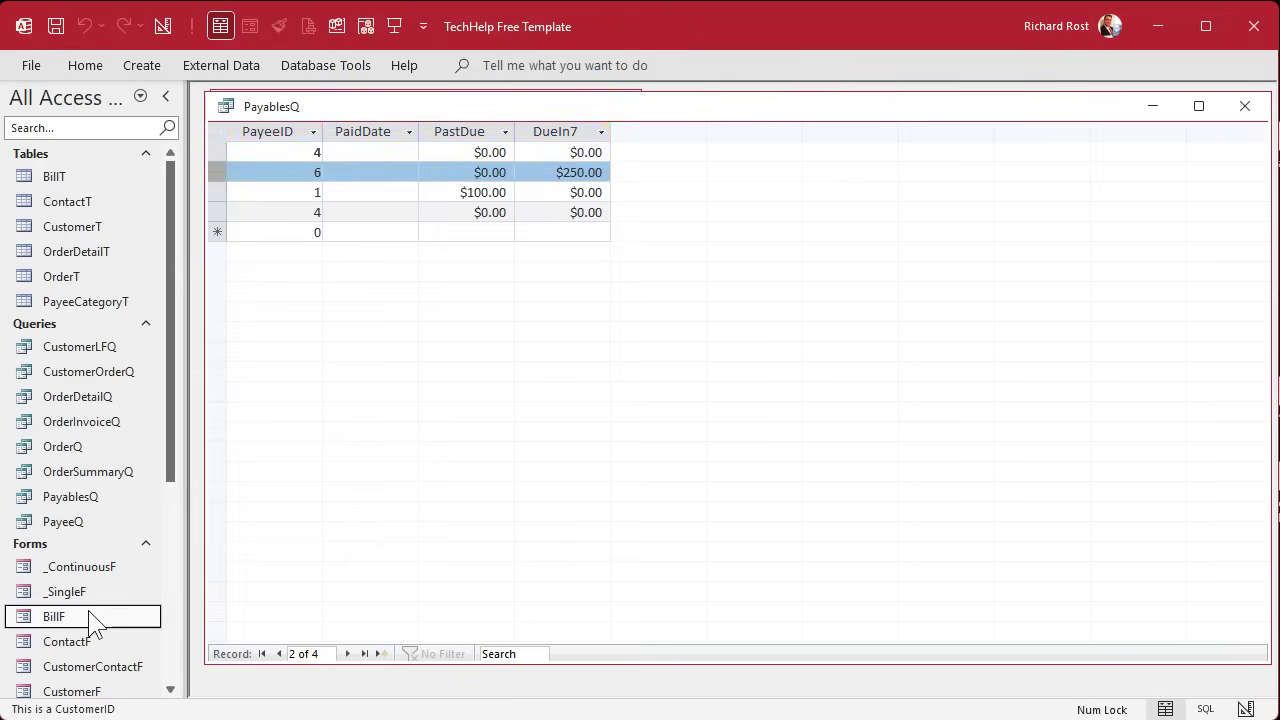
double_click(93, 620)
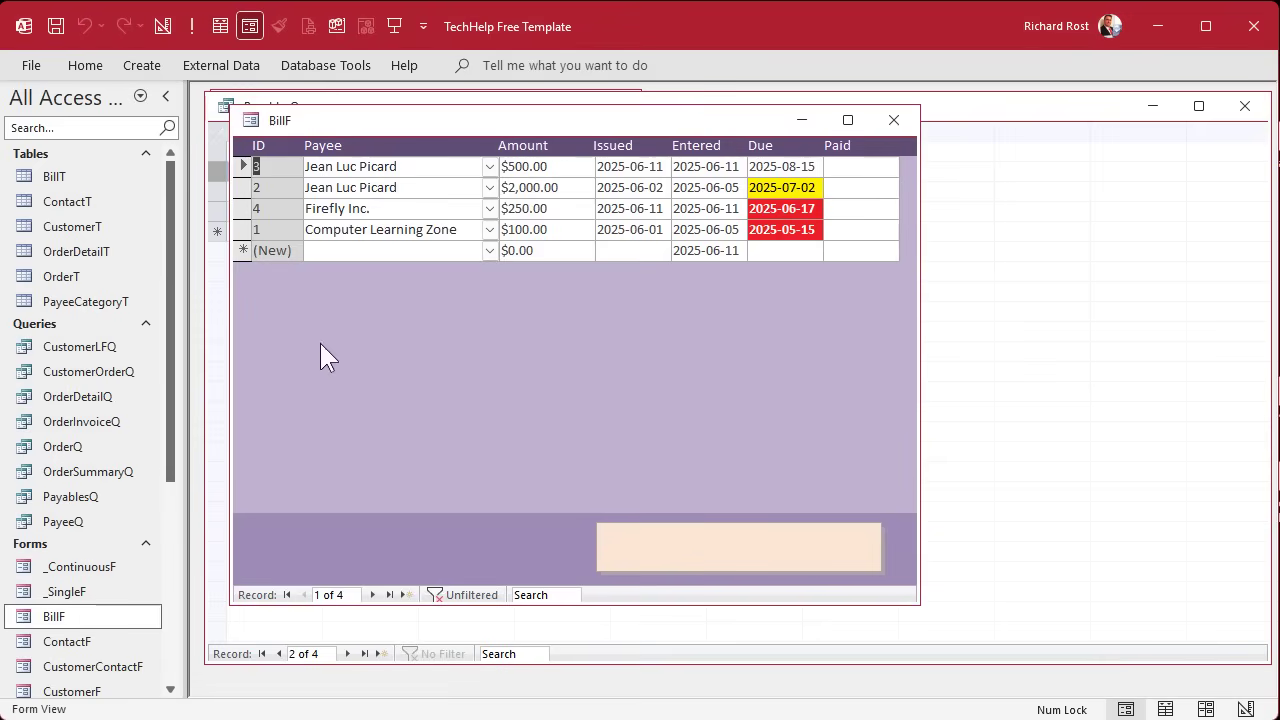
left_click(974, 112)
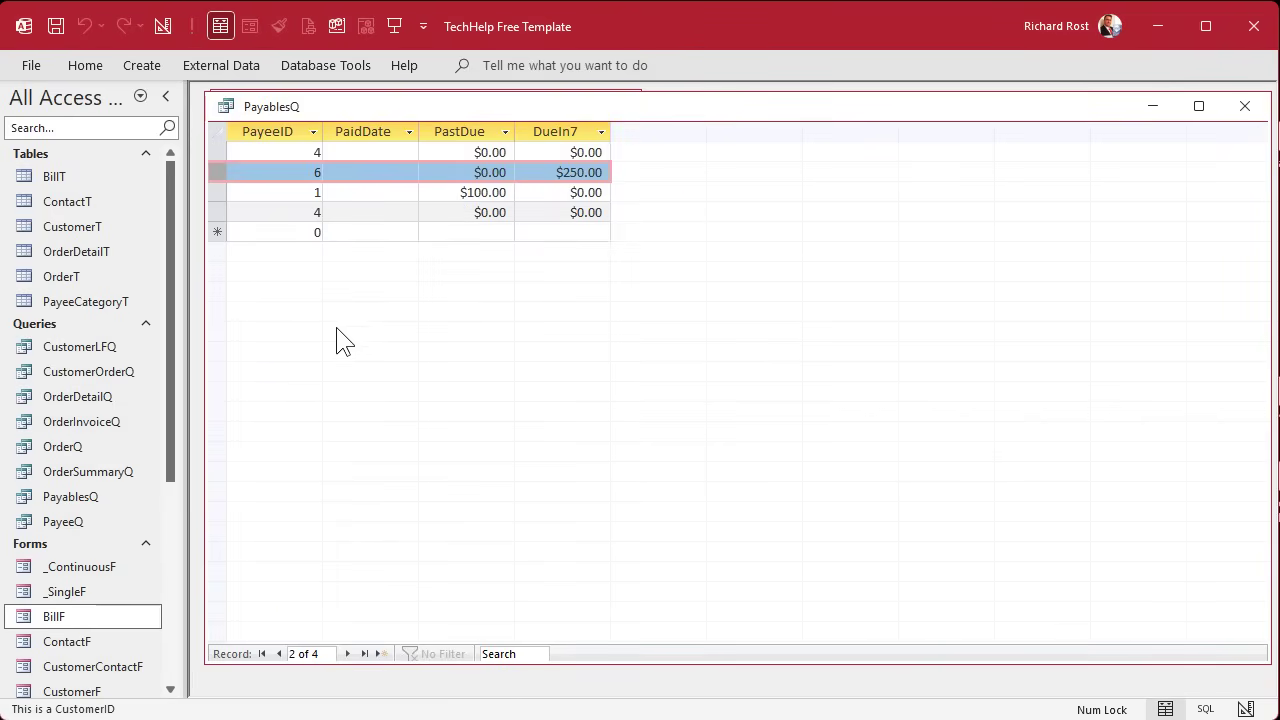
key("ctrl+F6")
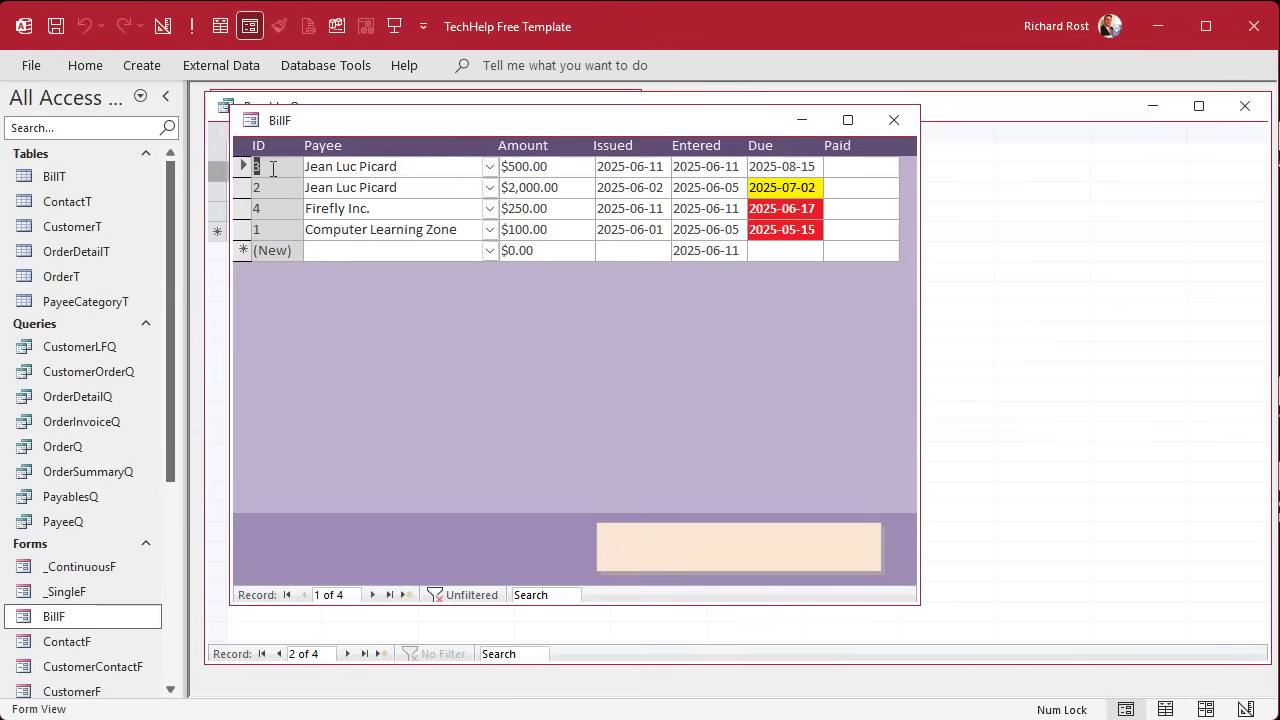
left_click(401, 208)
left_click(894, 120)
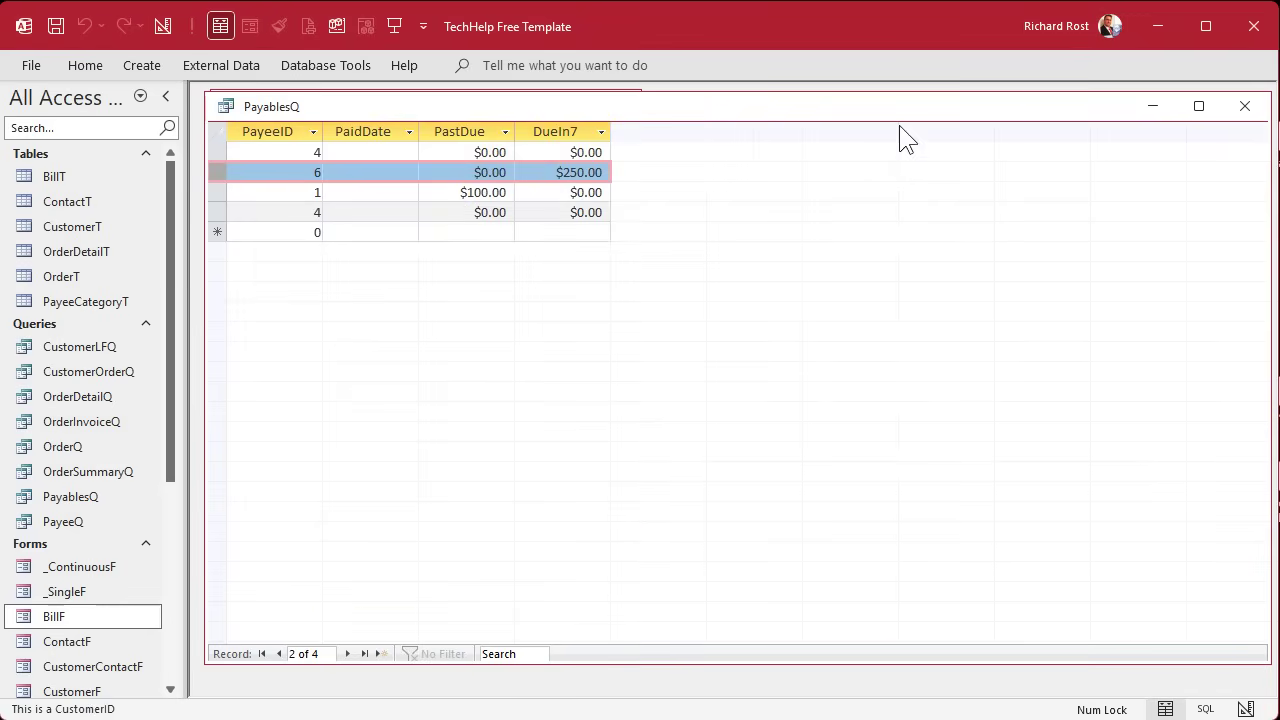
right_click(688, 110)
left_click(737, 206)
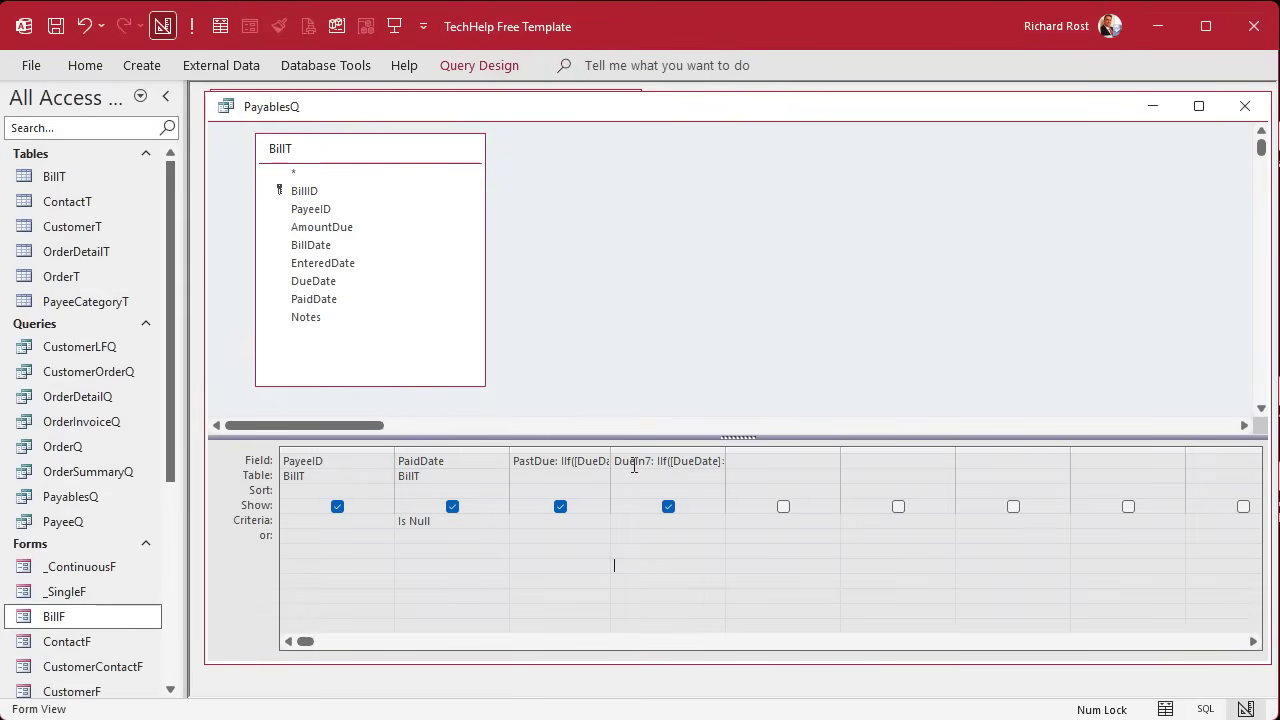
Copy the DueIn7 expression into the next empty query column.
left_click(600, 461)
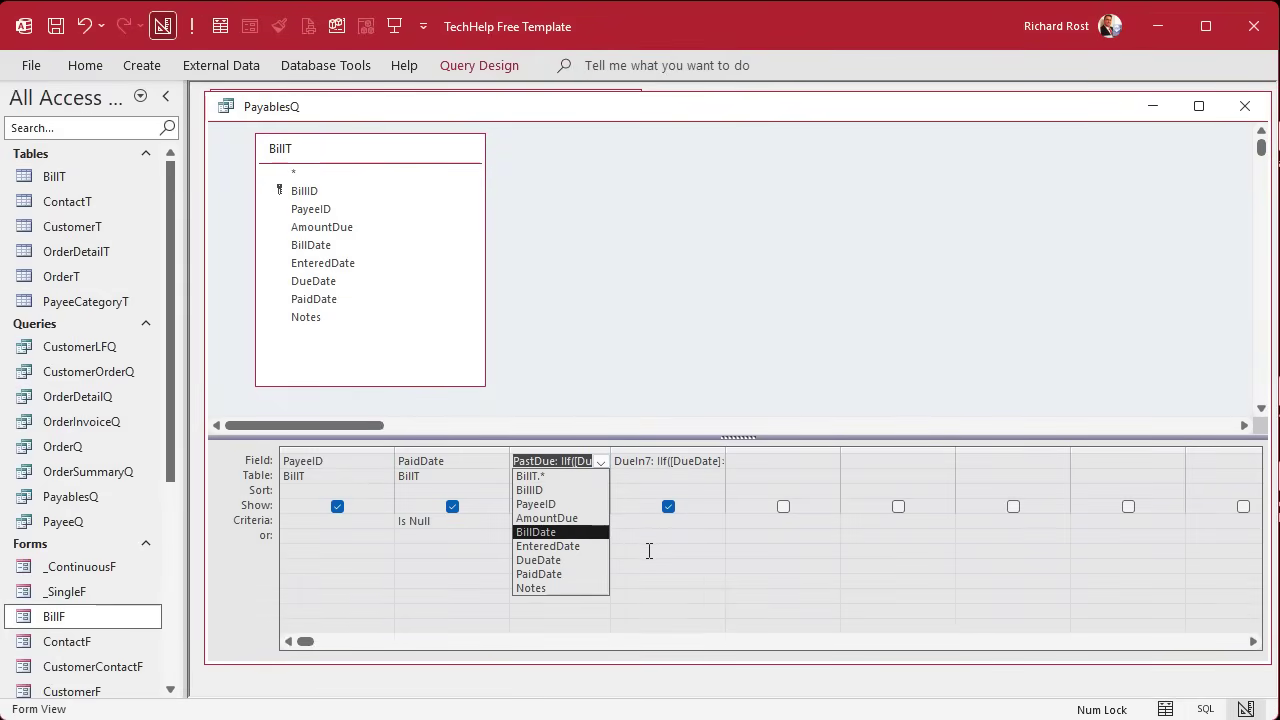
key("Escape")
left_click(643, 460)
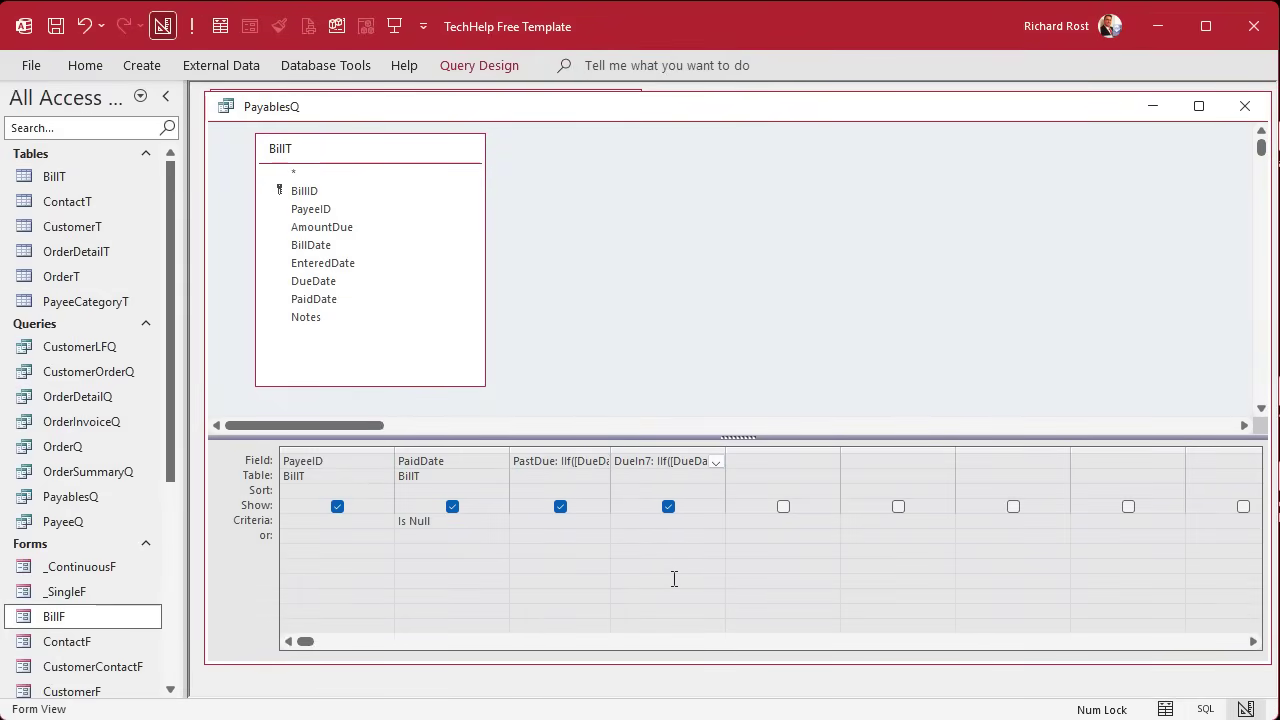
key("End")
key("shift+Home")
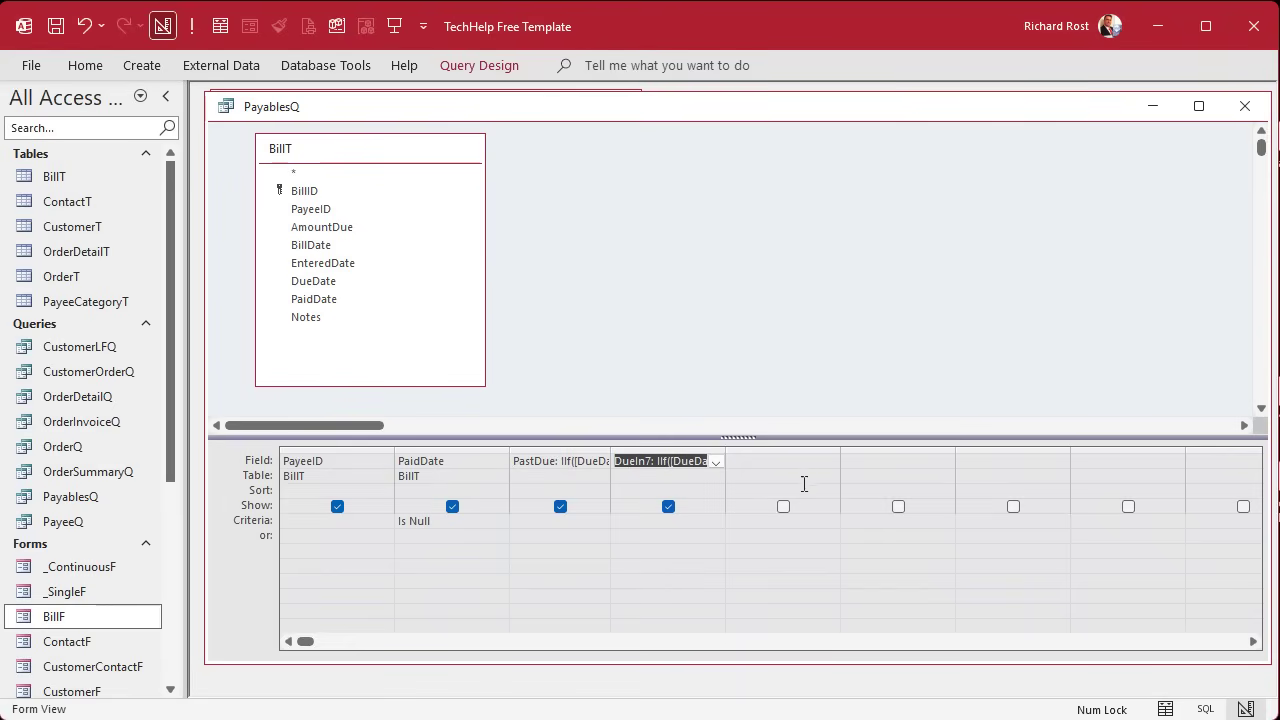
left_click(785, 462)
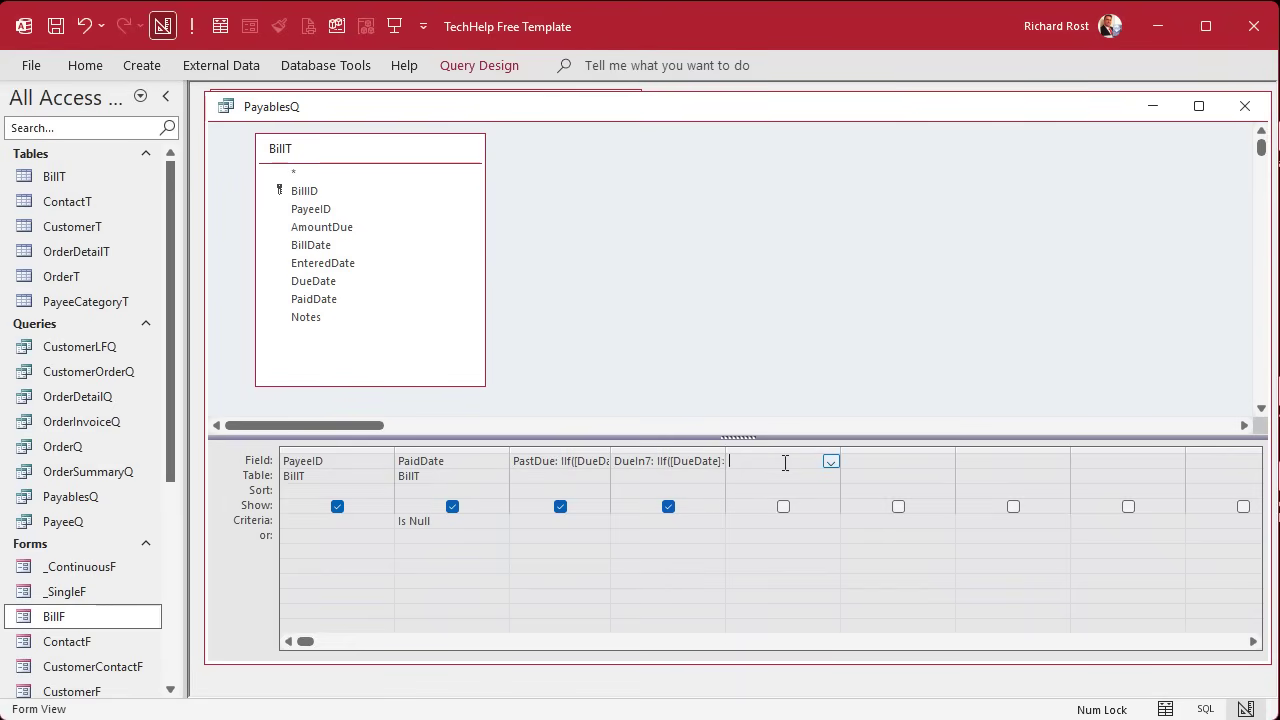
key("ctrl+v")
Turn the copy into DueIn30 for bills due from Date()+7 to Date()+30, then run it.
key("shift+F2")
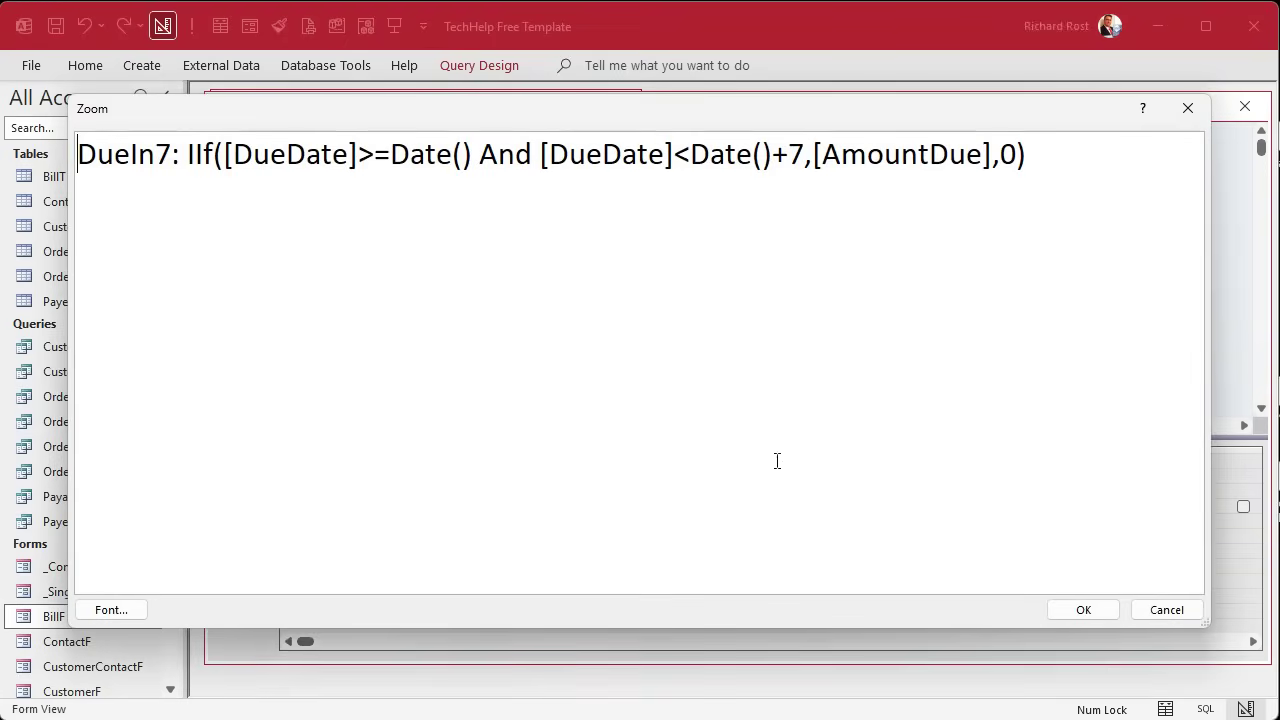
left_click_drag(156, 150, 174, 146)
type("30")
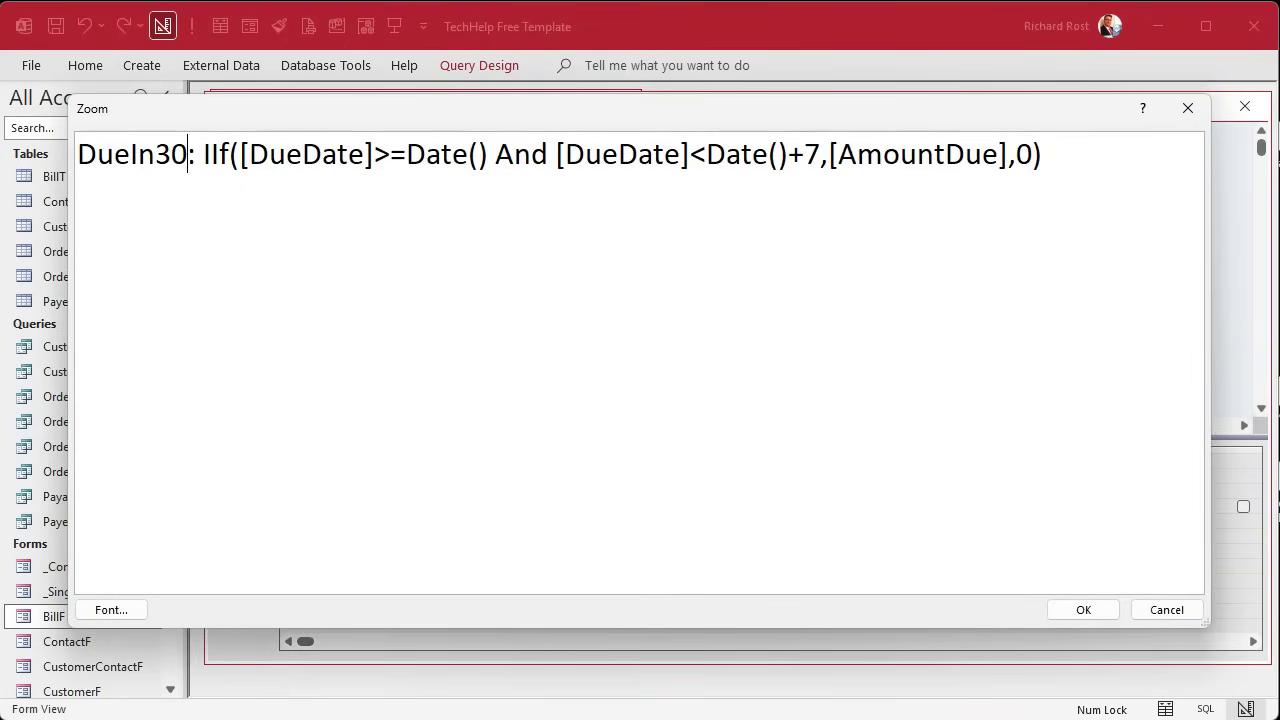
left_click(488, 154)
type("+7")
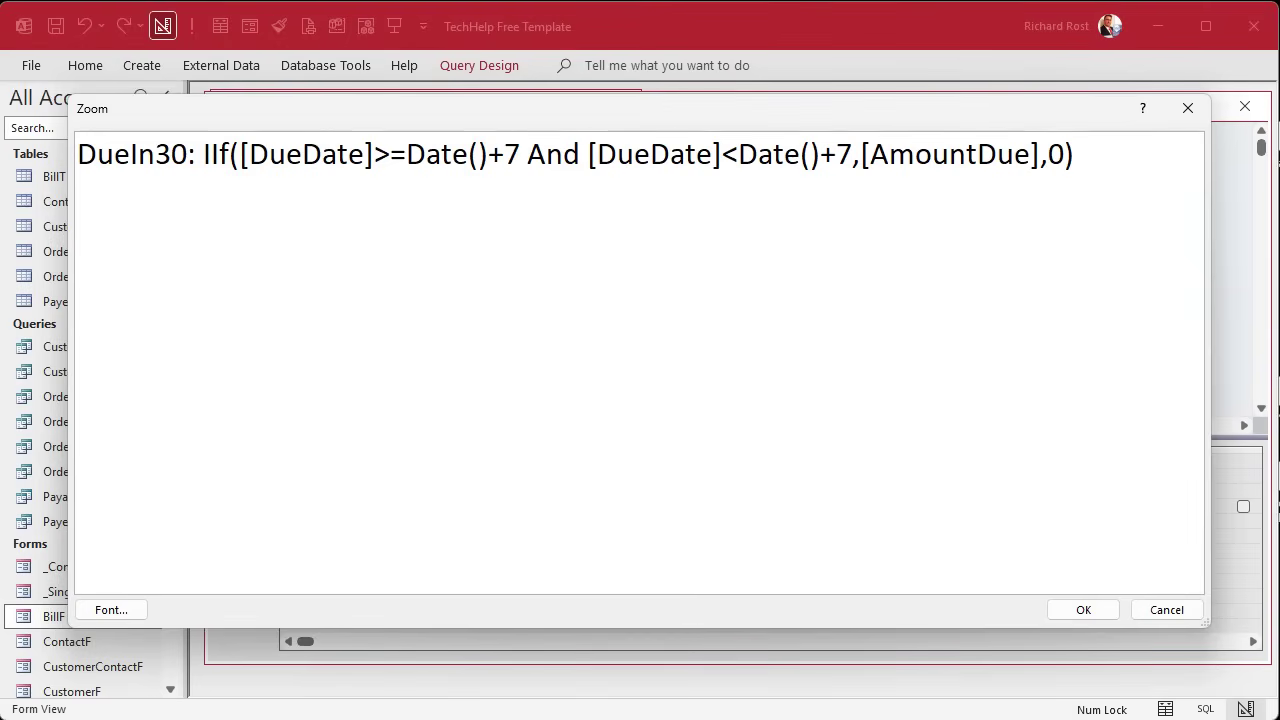
left_click_drag(839, 160, 852, 176)
type("30")
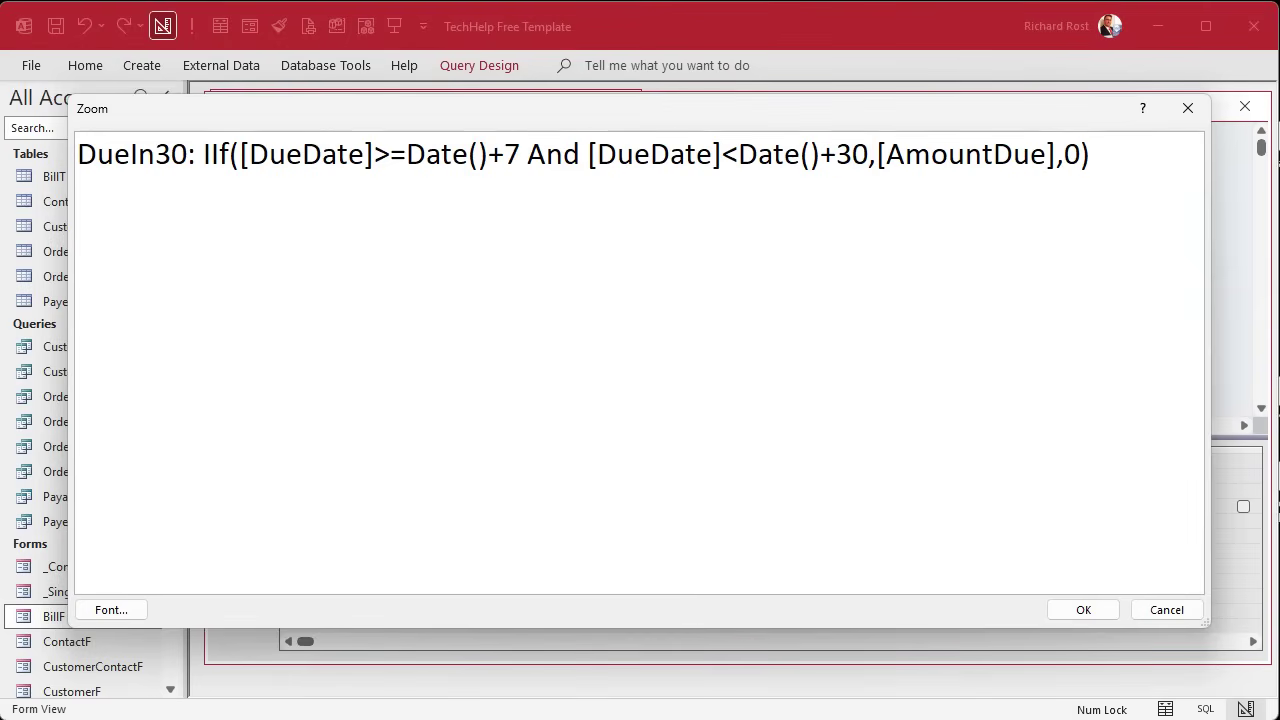
left_click(1088, 611)
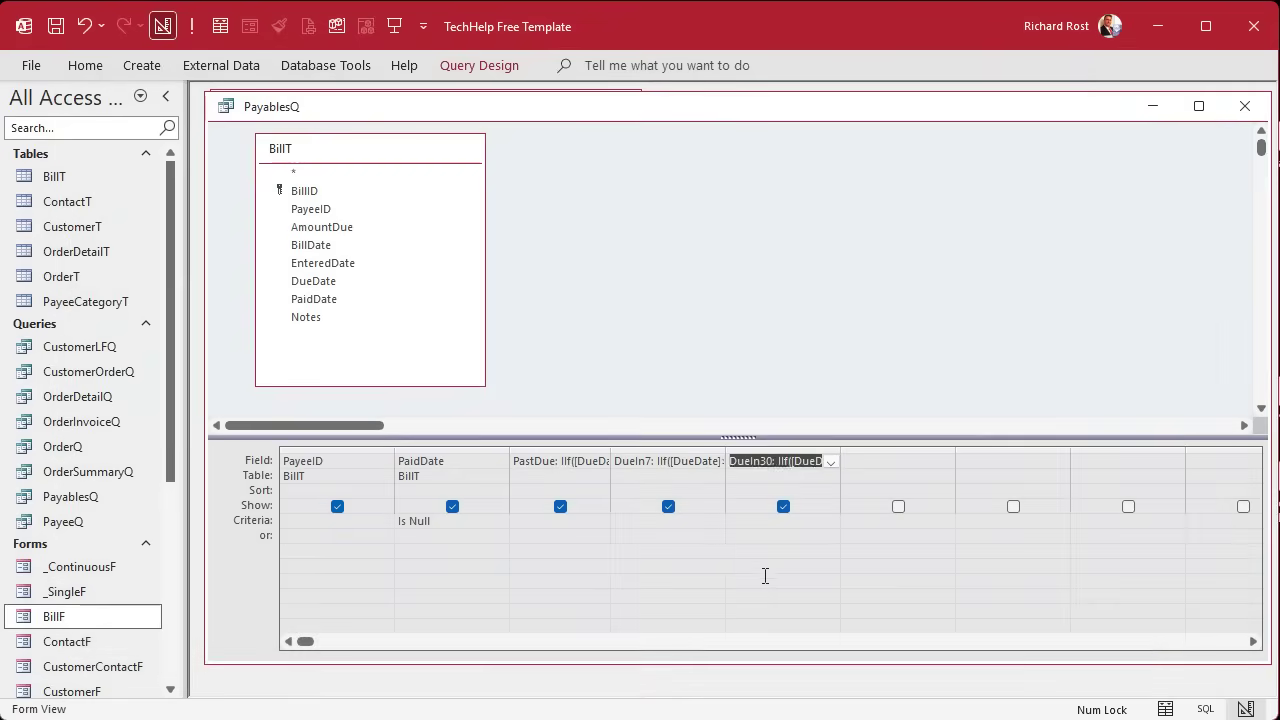
left_click(191, 27)
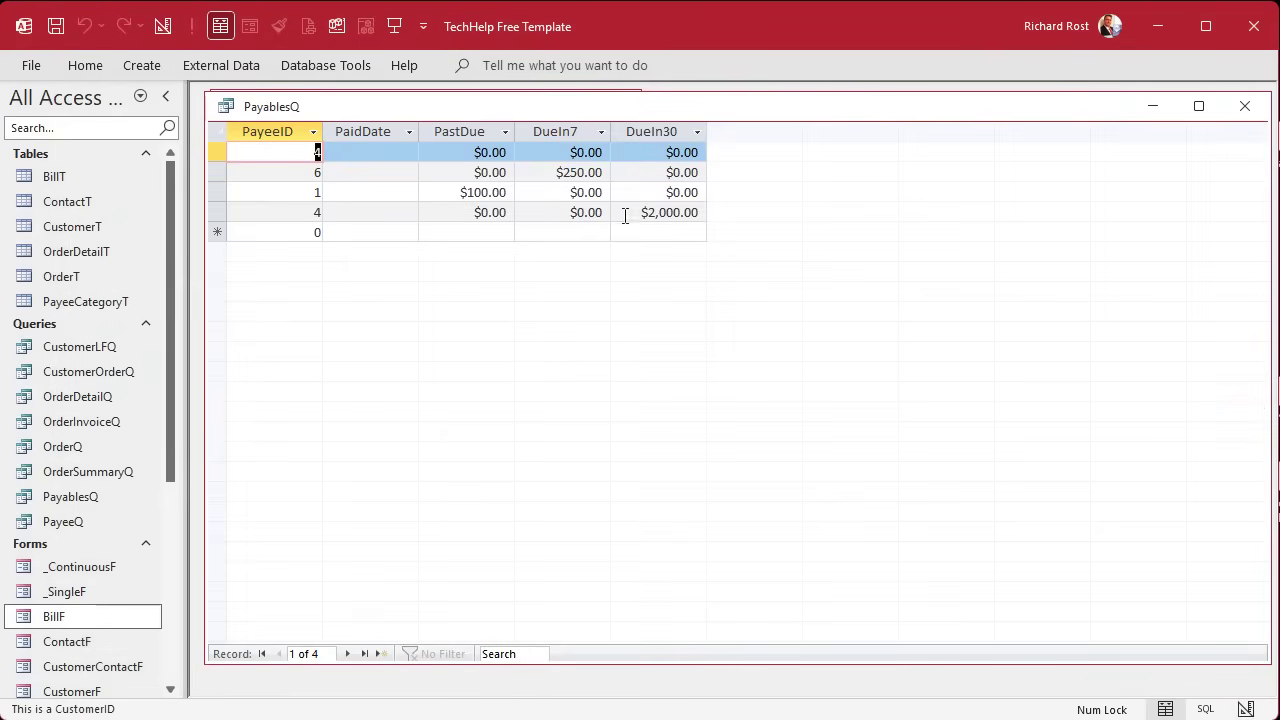
Back in design view, copy the DueIn30 expression into the next empty column.
right_click(756, 110)
left_click(826, 213)
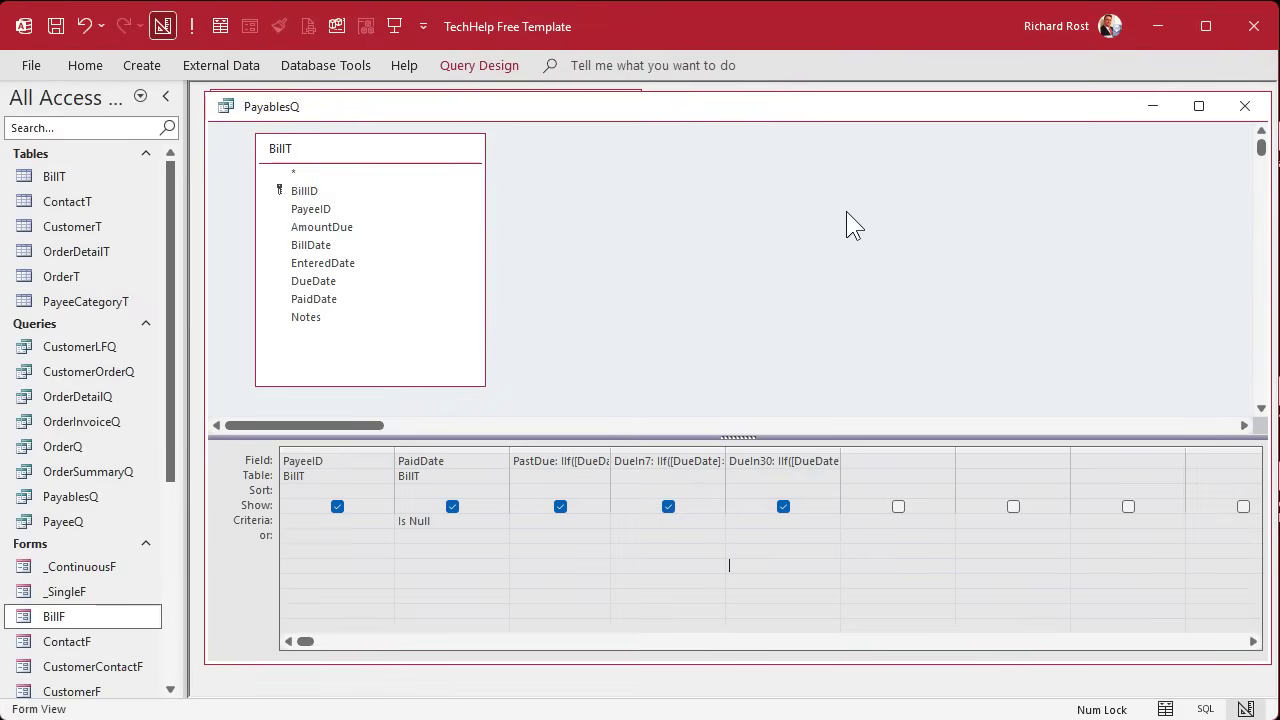
left_click(777, 462)
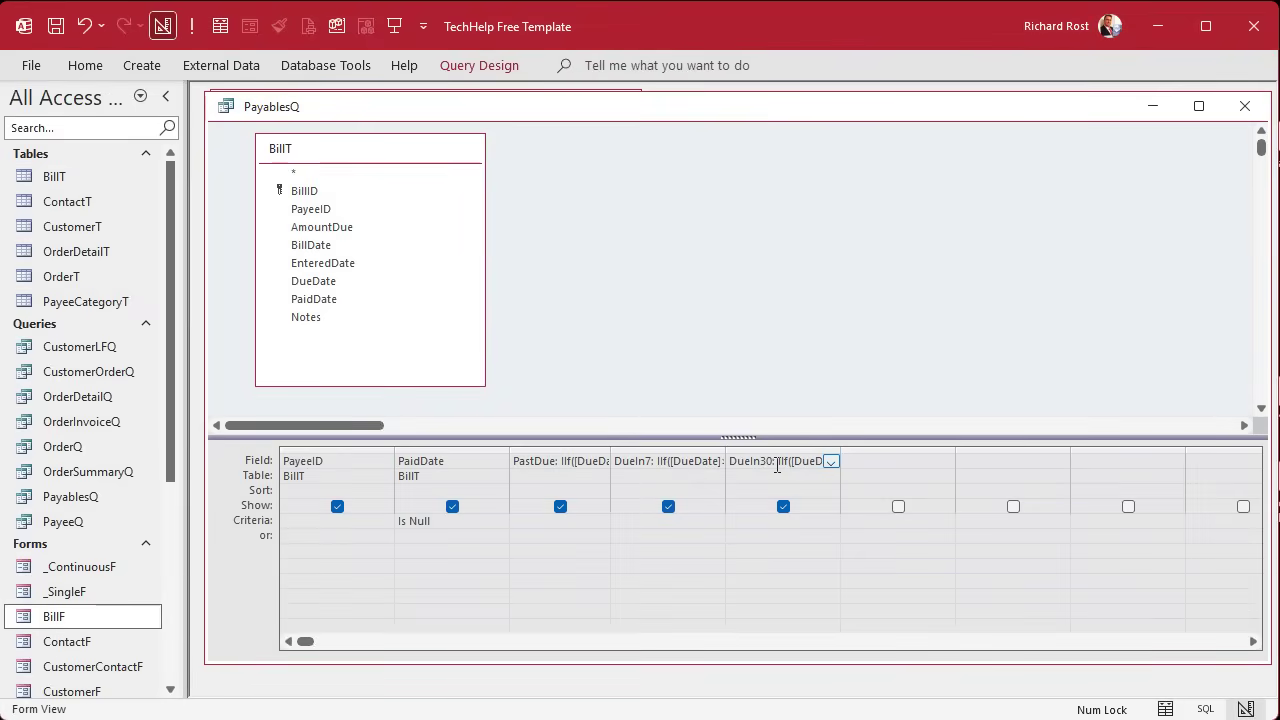
key("shift+F2")
left_click_drag(1100, 152, 70, 178)
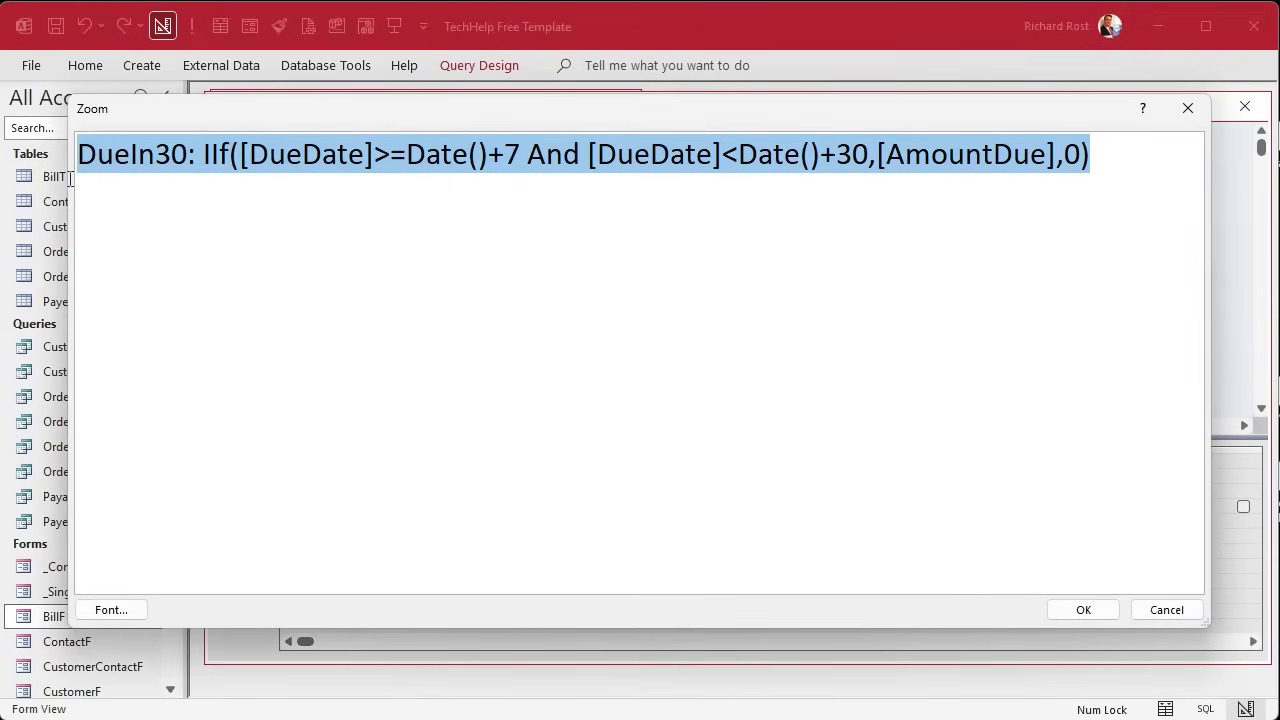
left_click(1085, 611)
left_click(886, 461)
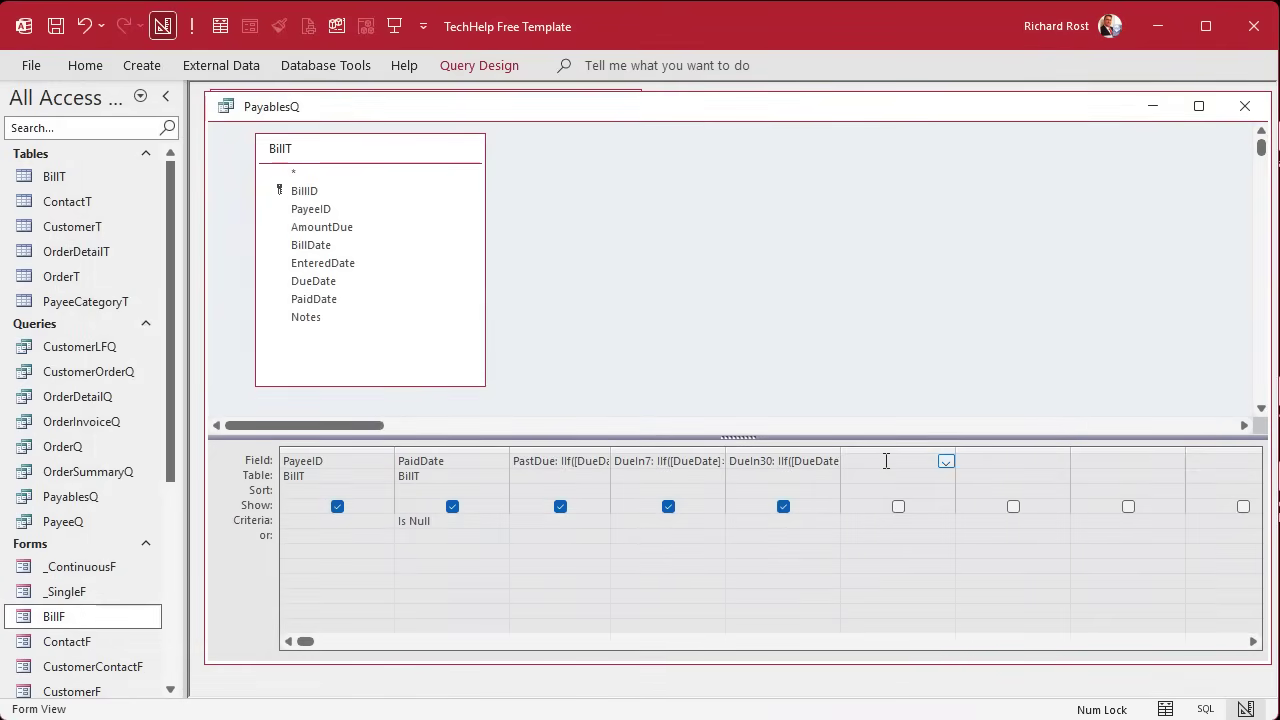
key("ctrl+v")
Turn the copy into Over30: IIf(DueDate>=Date()+30,AmountDue,0), then run to see $500.00.
key("shift+F2")
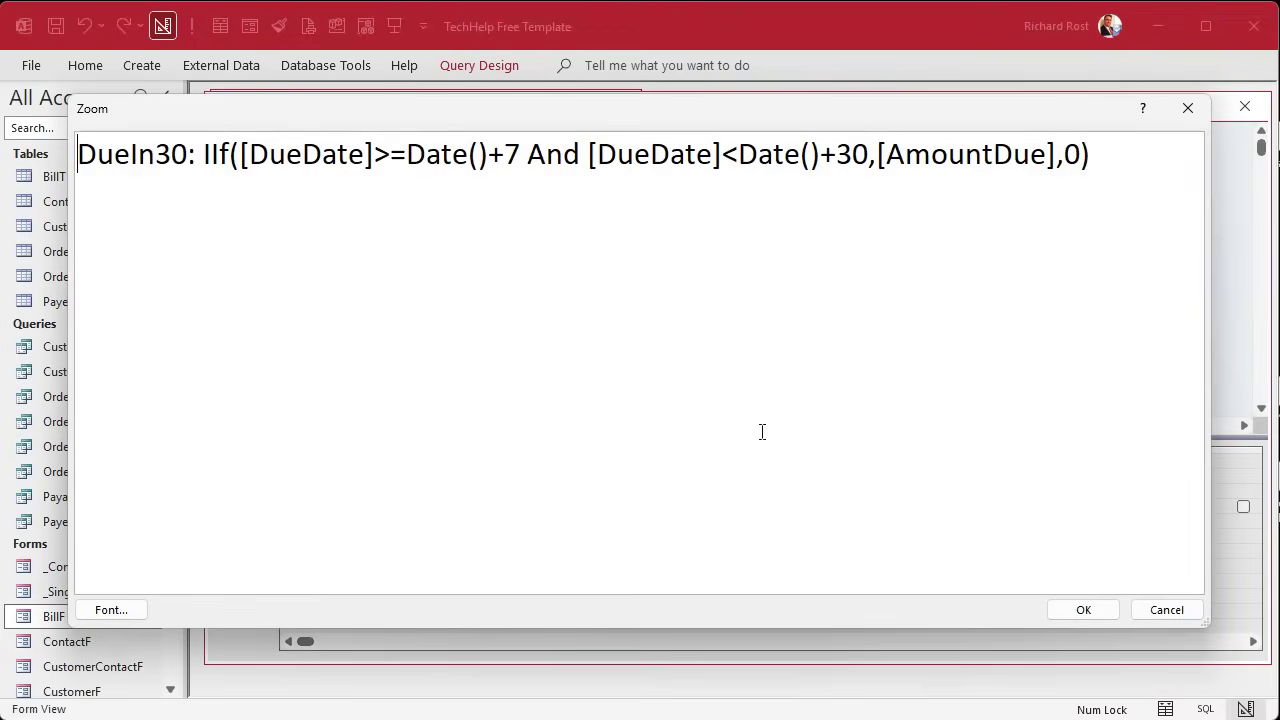
left_click_drag(157, 152, 77, 153)
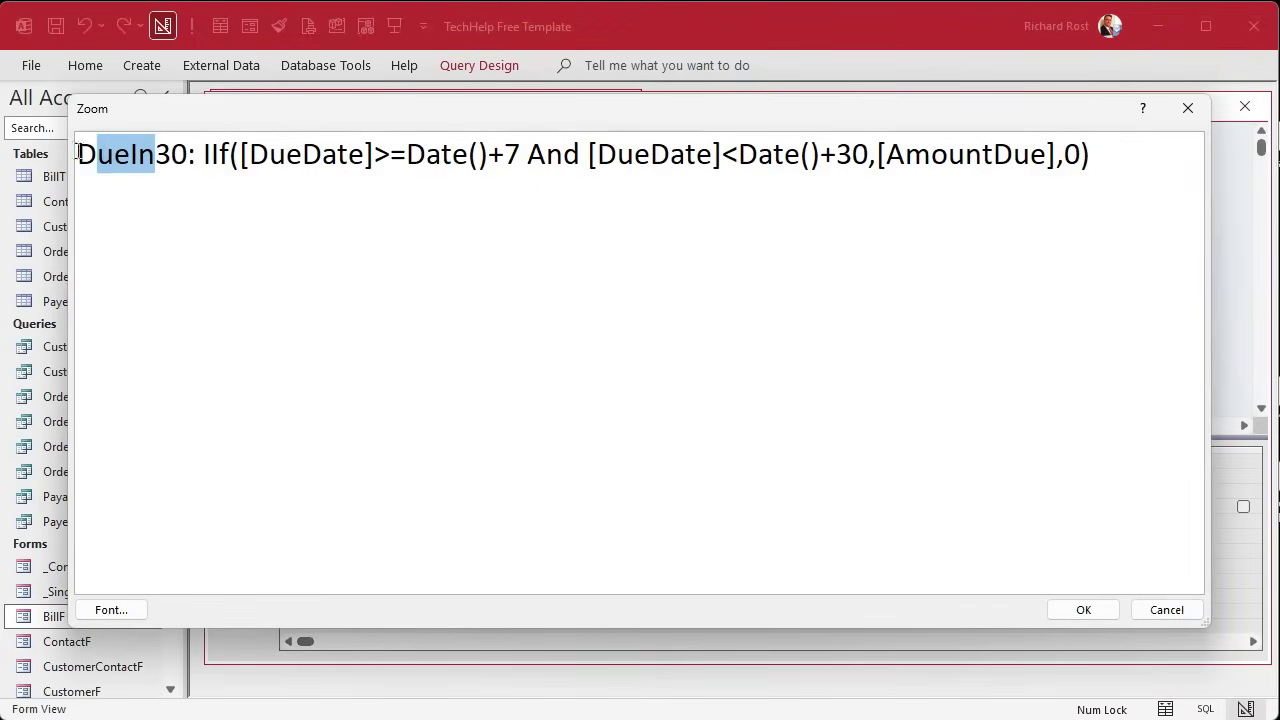
type("Over")
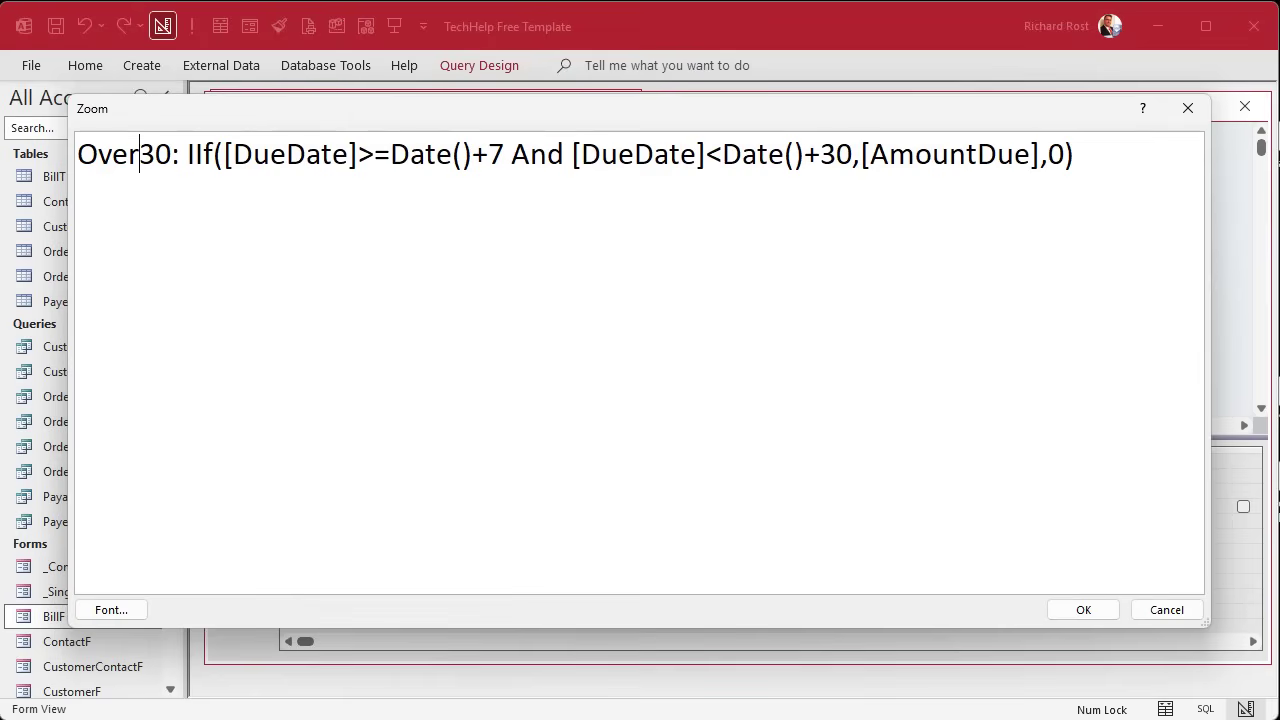
left_click_drag(173, 155, 77, 155)
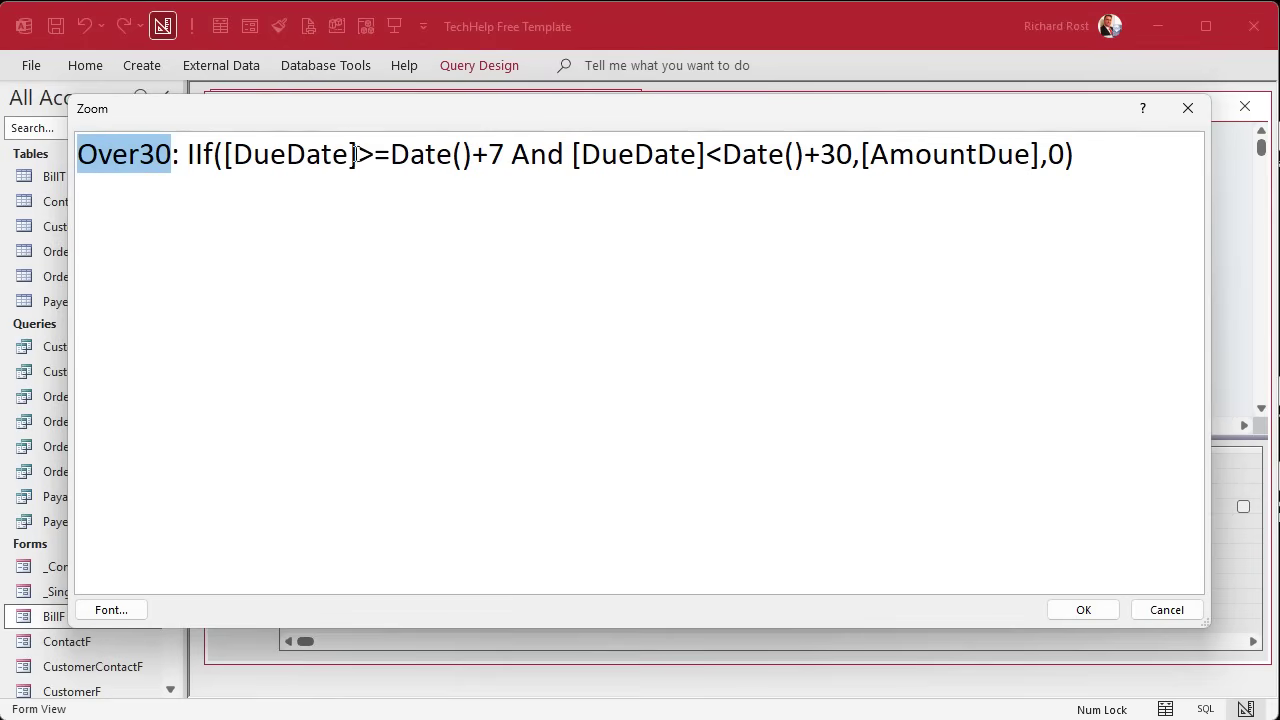
left_click(489, 154)
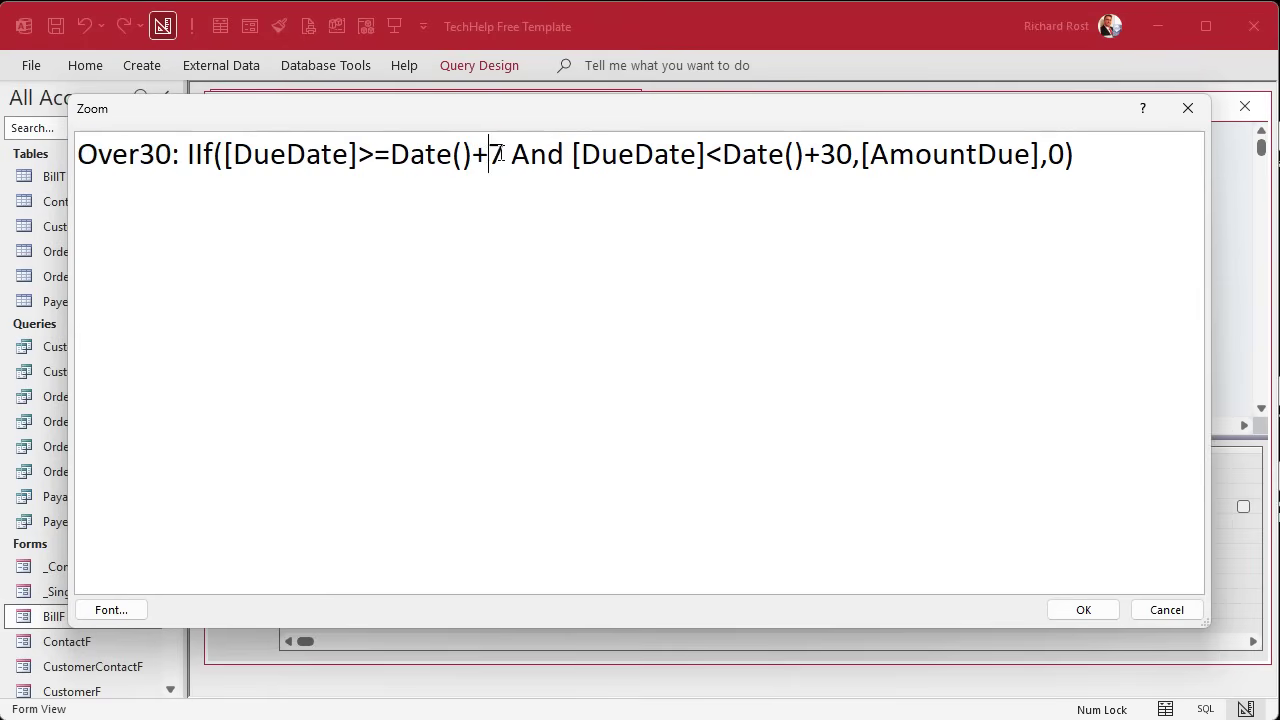
key("shift+Right")
type("30")
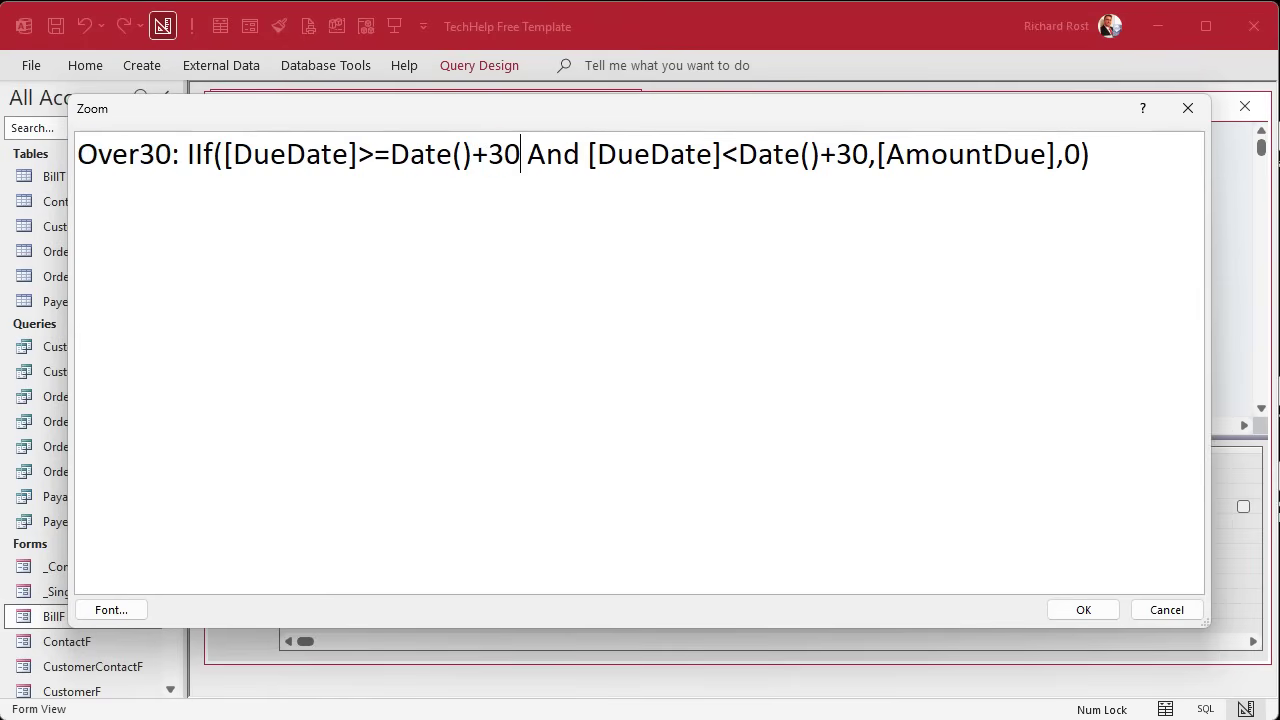
key("shift+Right")
key("shift+Right")
key("shift+Right")
key("shift+Right")
key("shift+Right")
key("shift+Right")
key("shift+Right")
key("shift+Right")
key("shift+Right")
key("shift+Right")
key("shift+Right")
key("shift+Right")
key("shift+Right")
key("shift+Right")
key("shift+Right")
key("shift+Right")
key("shift+Right")
key("shift+Right")
key("shift+Right")
key("shift+Right")
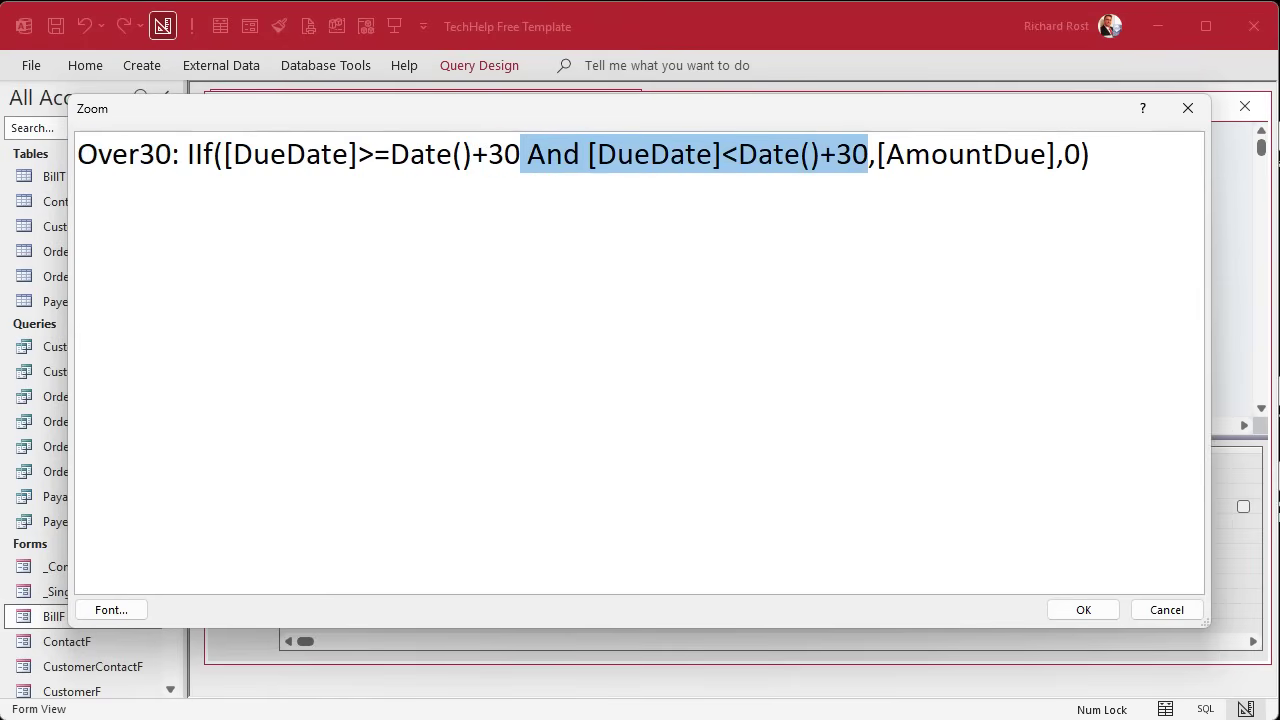
key("Delete")
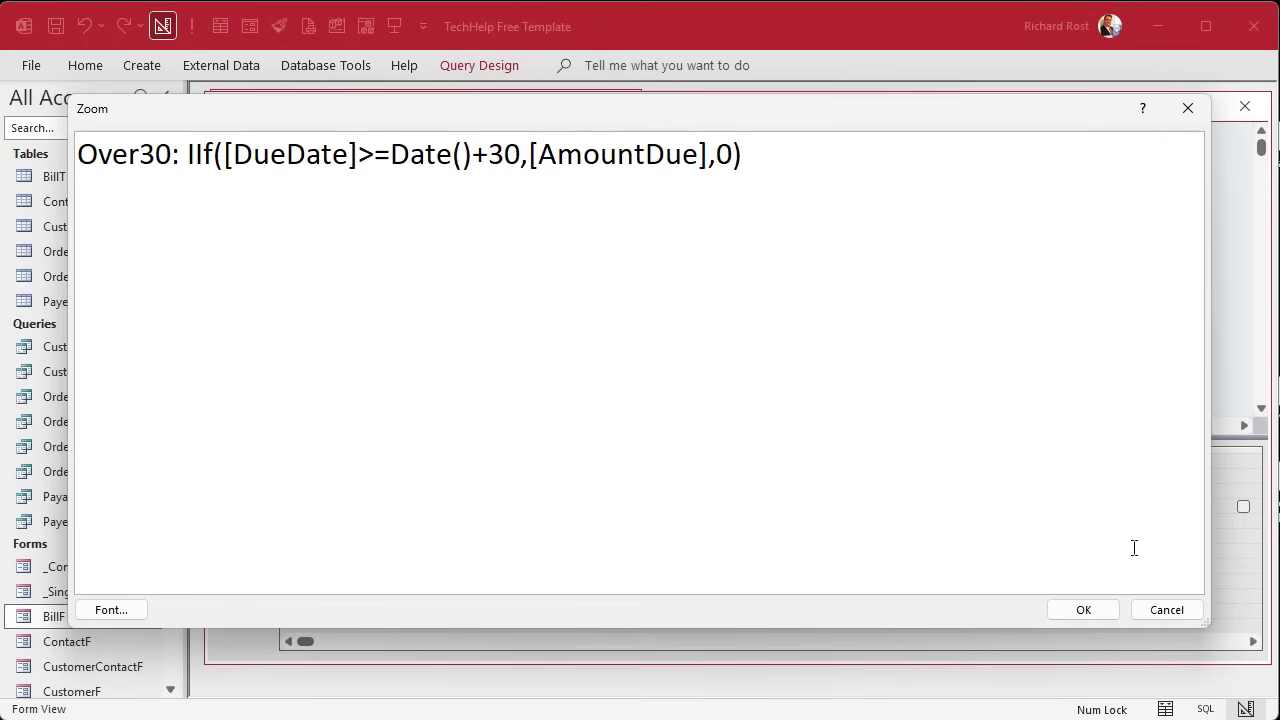
left_click(1090, 612)
left_click(922, 567)
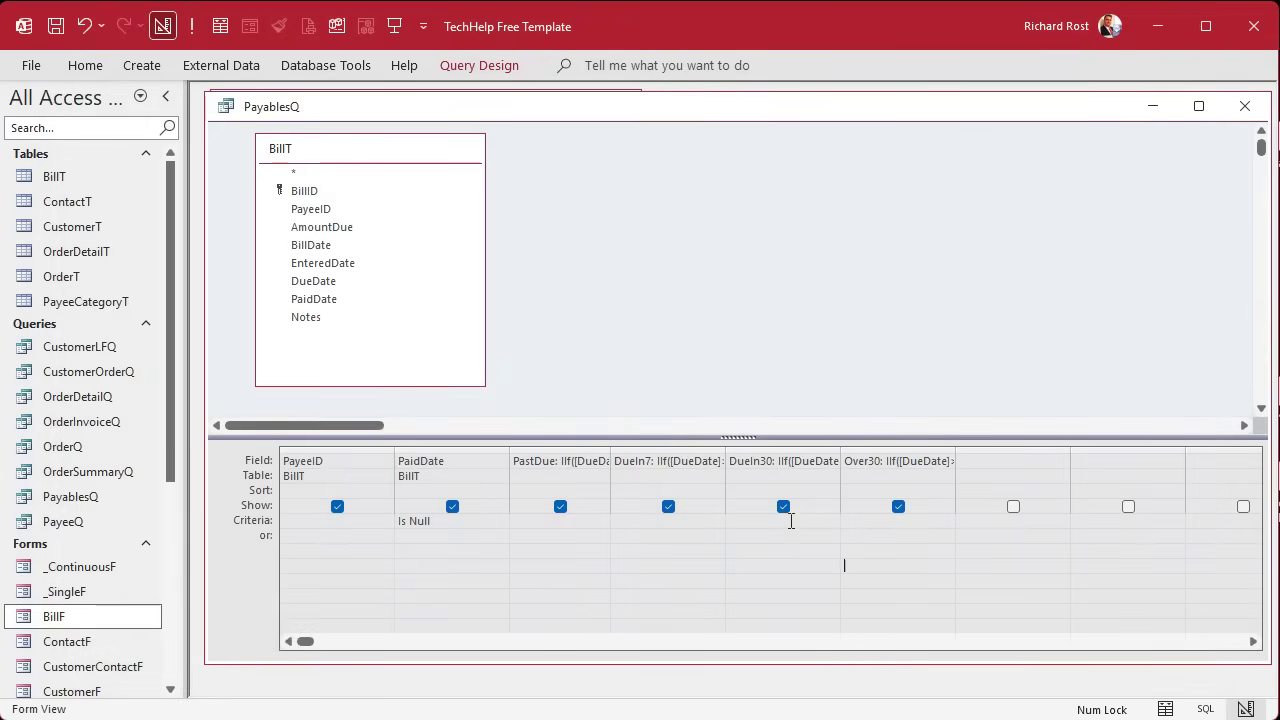
left_click(192, 27)
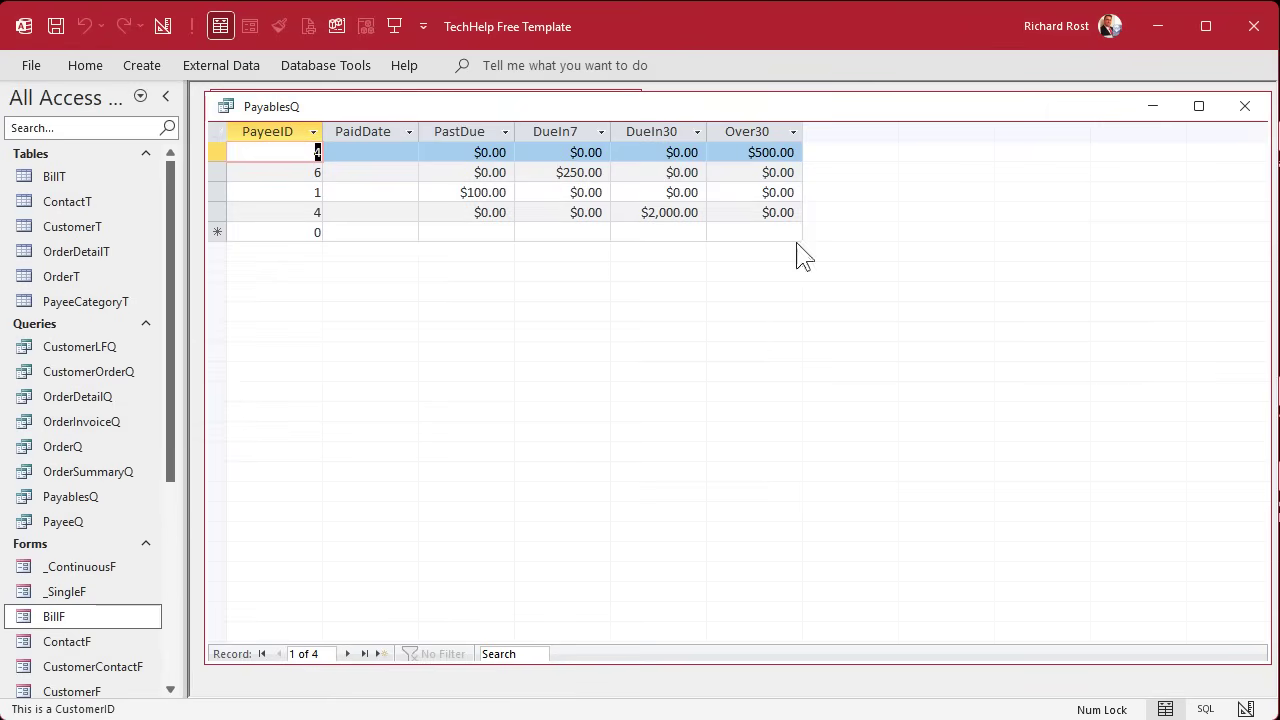
Close PayablesQ, saving its design changes, and reopen the bills form.
left_click(1243, 105)
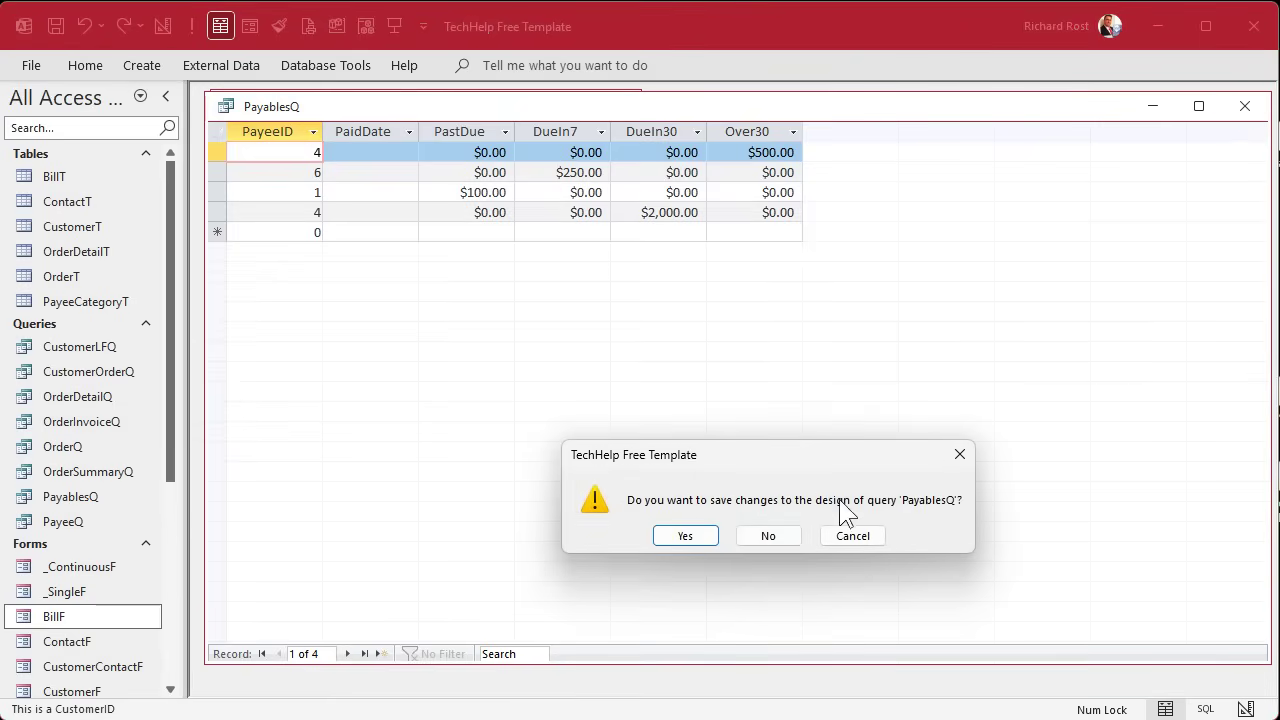
left_click(695, 535)
left_click(325, 350)
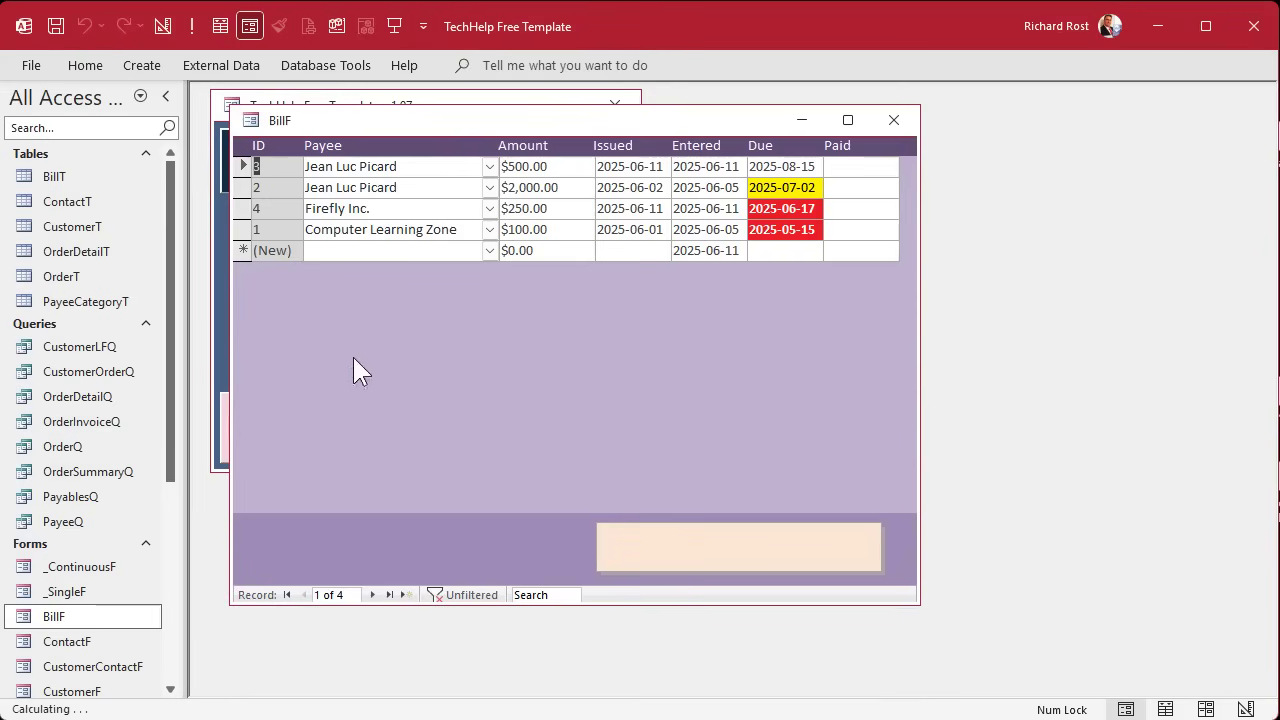
Add an Enterprise Inc. bill for $1,701.00, issued today and due 2025-06-20.
left_click(491, 250)
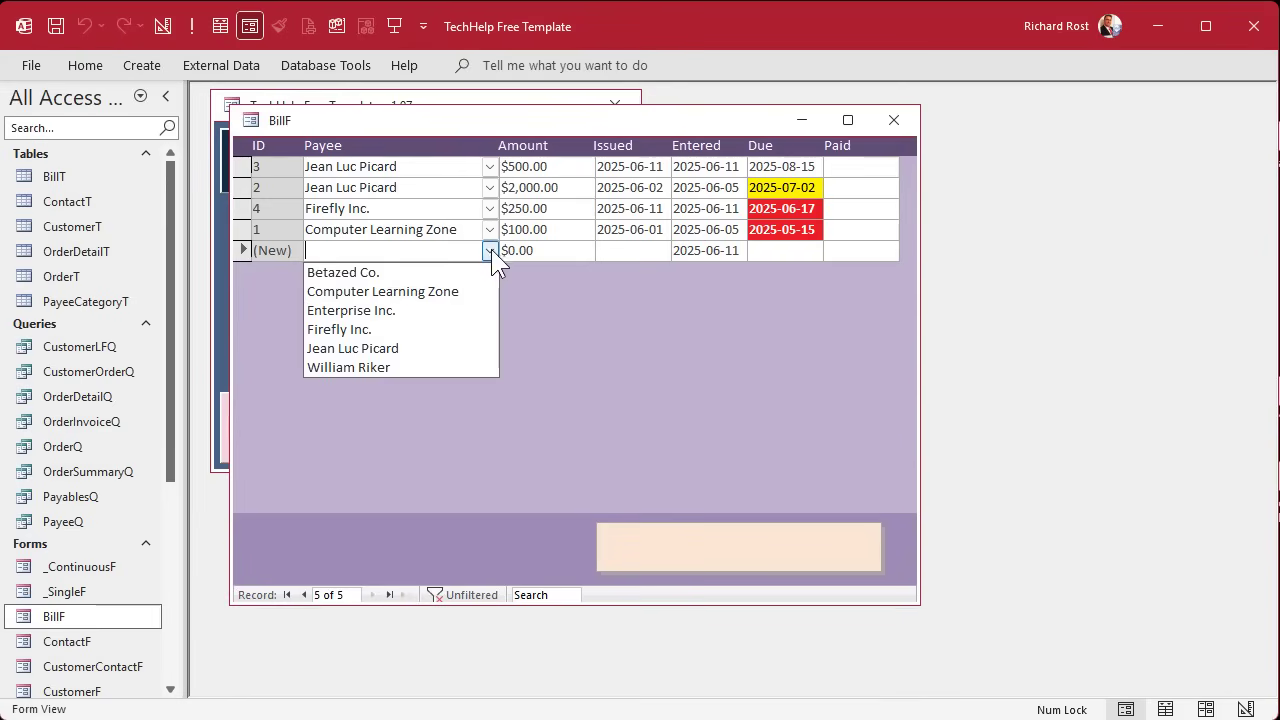
left_click(407, 309)
key("Tab")
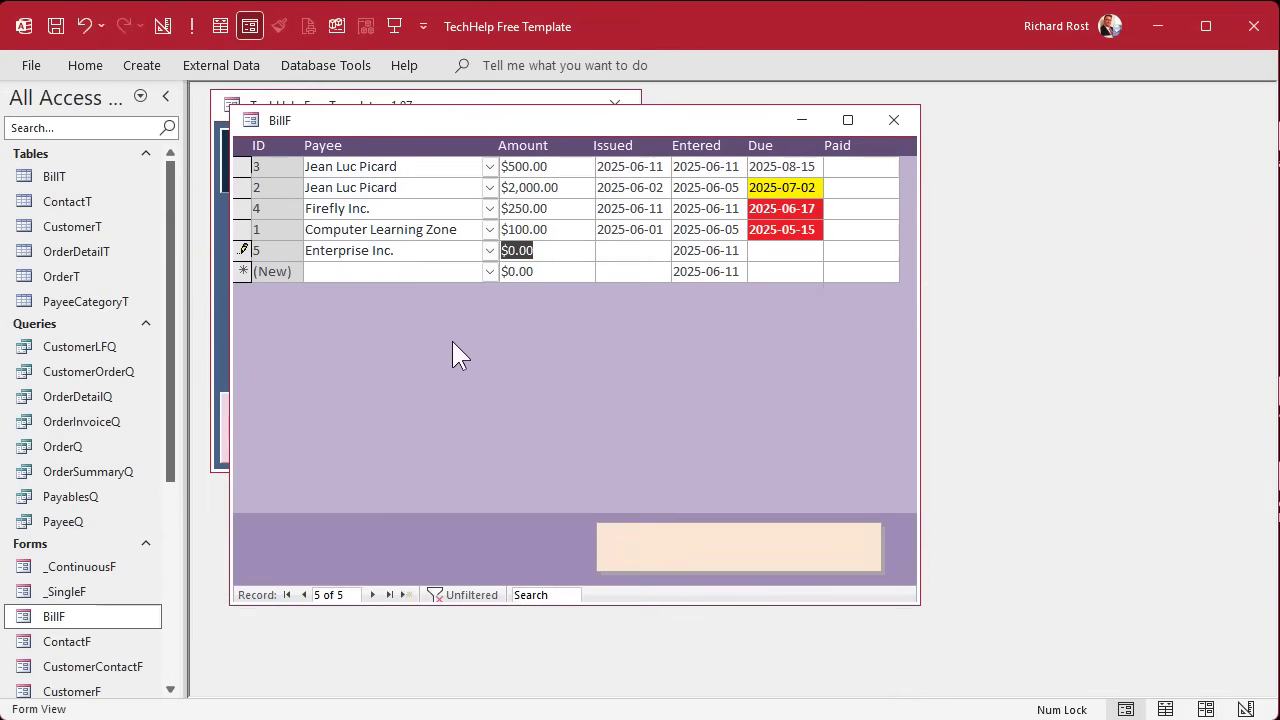
type("1701")
key("Tab")
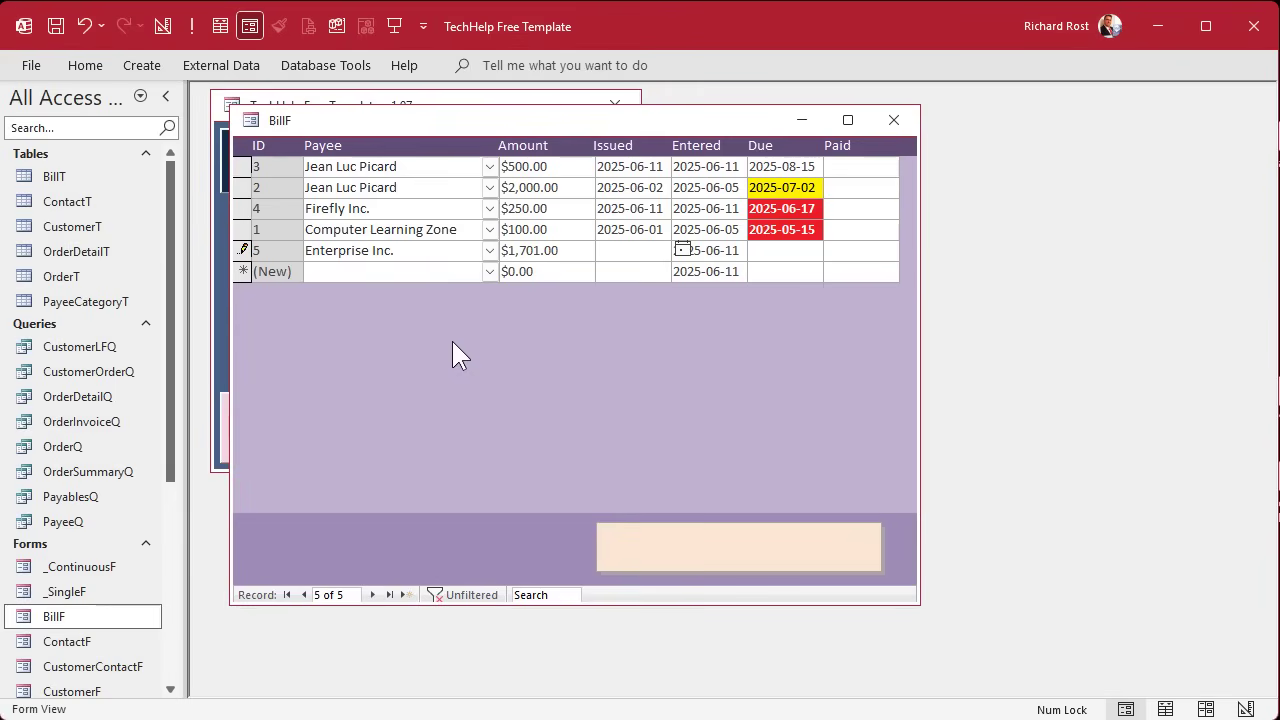
key("ctrl+semicolon")
key("Tab")
key("Tab")
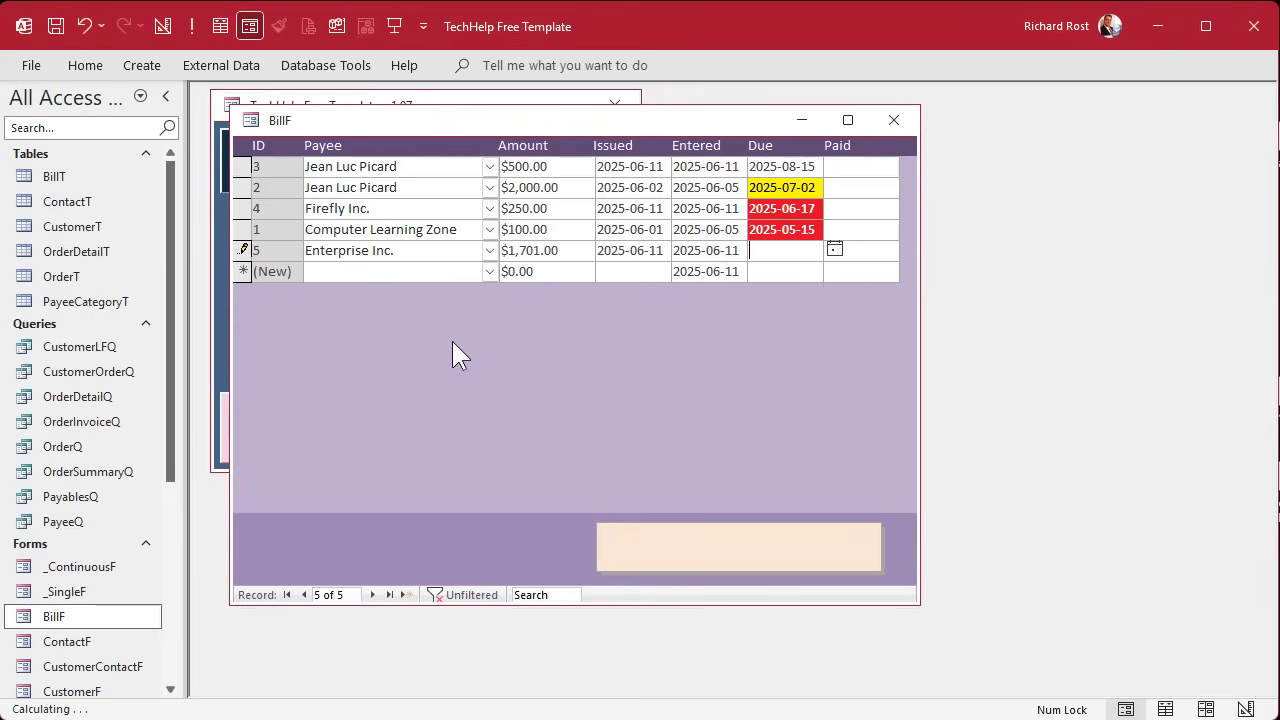
key("ctrl+semicolon")
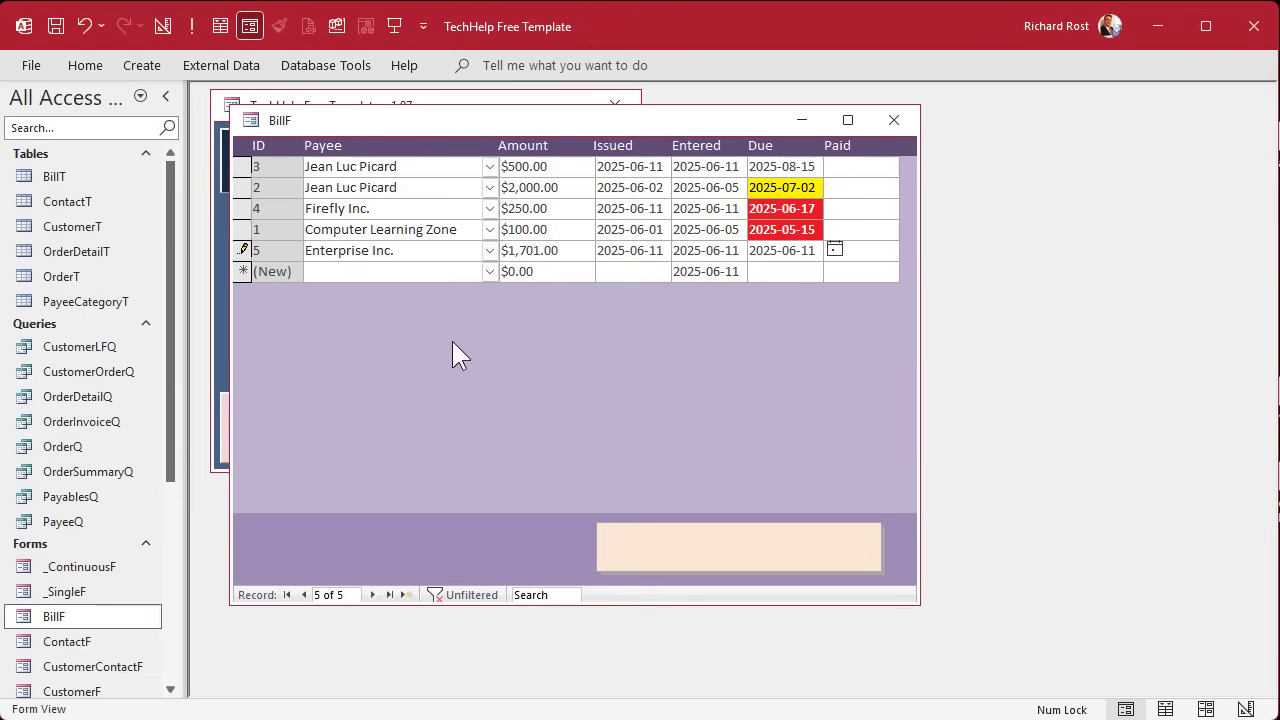
key("BackSpace")
key("BackSpace")
type("20")
key("Tab")
key("Tab")
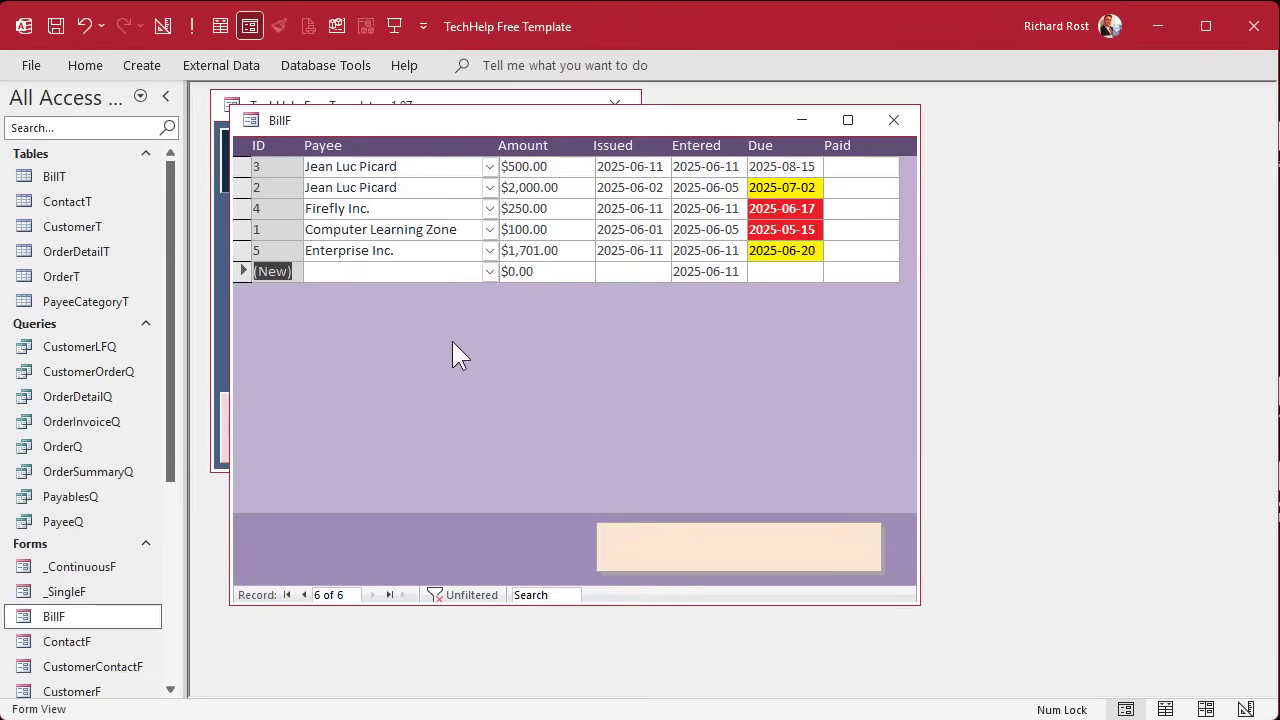
Close BillF and rerun PayablesQ to see the Enterprise Inc. bill's $1,701.00 under DueIn30.
left_click(894, 120)
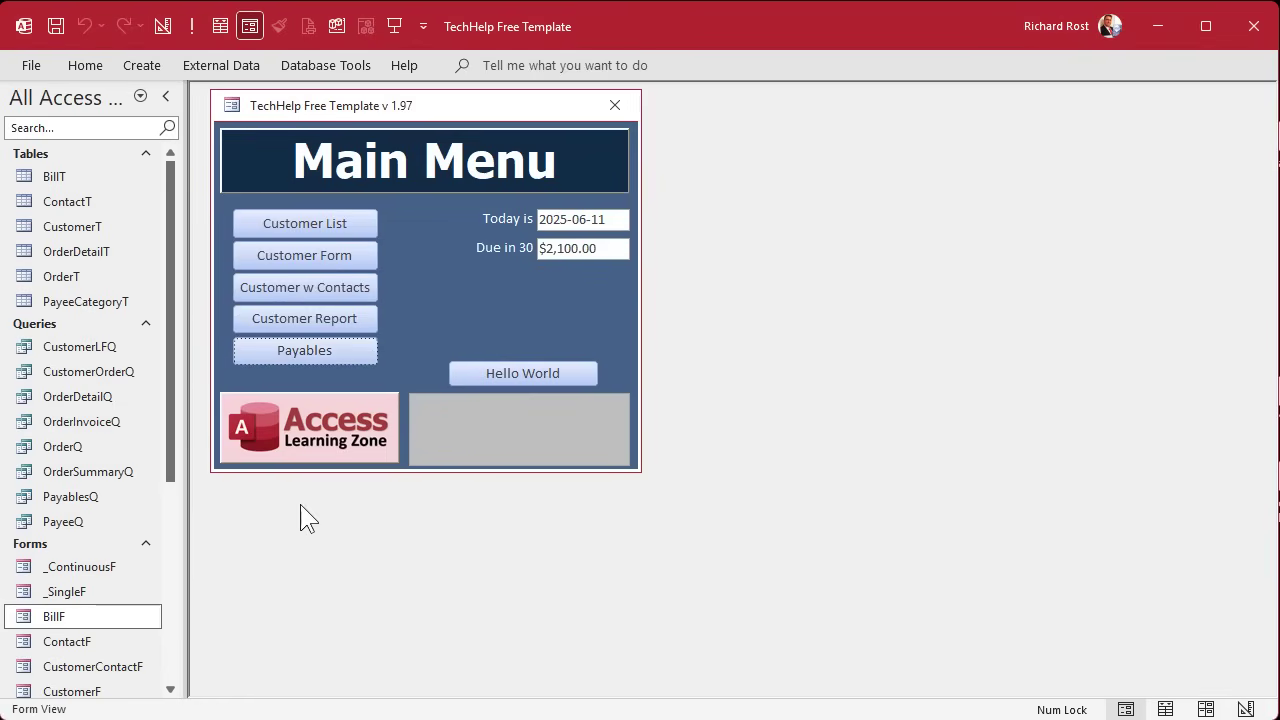
double_click(78, 497)
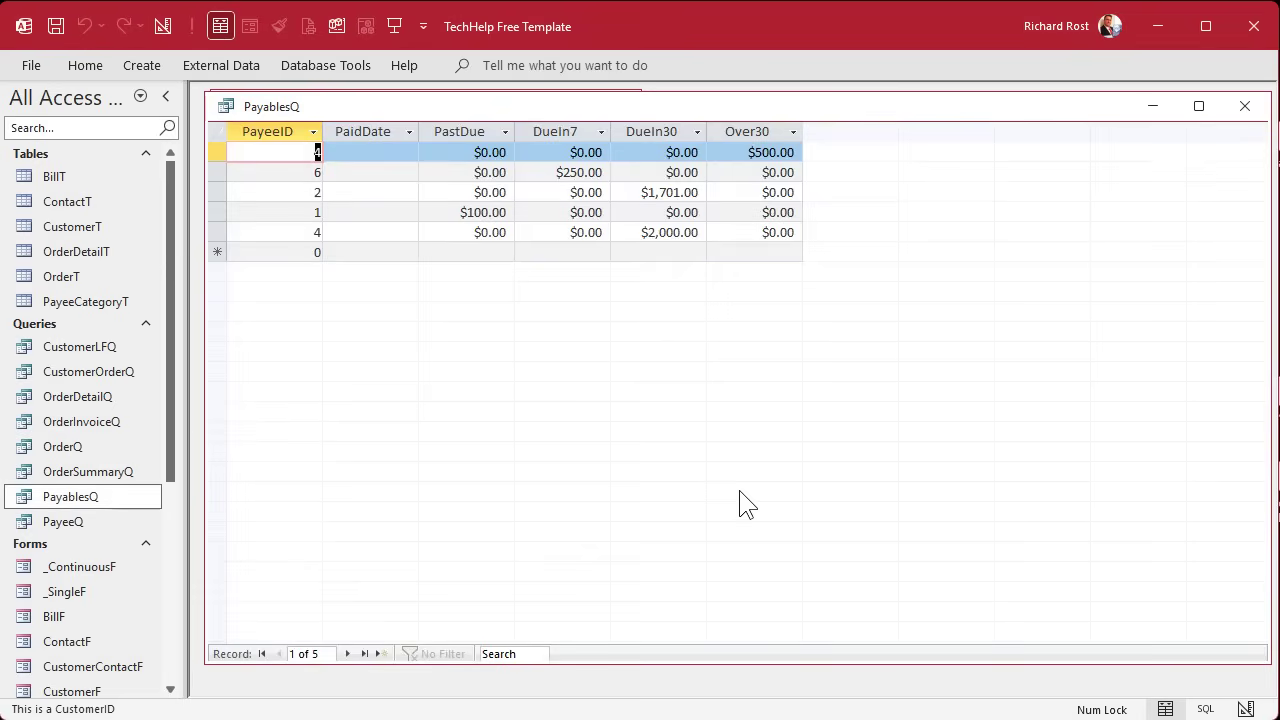